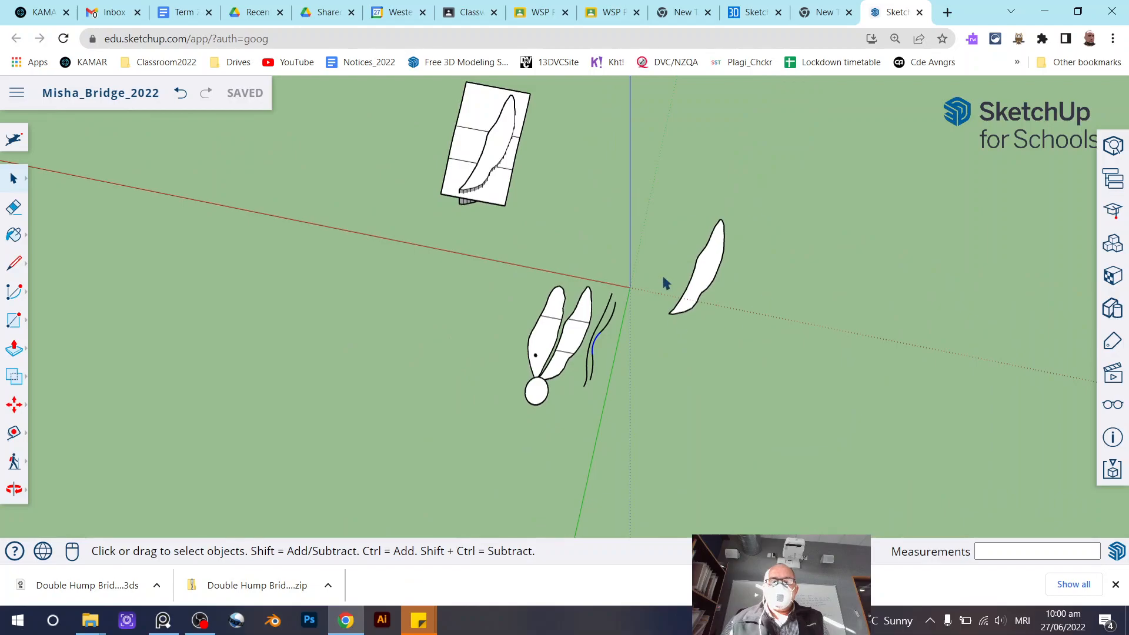
Extrude the flat leaf-shaped face beside the origin upward by about 29,800 mm with Push/Pull.
middle_click_drag(754, 264, 705, 353)
scroll(705, 353, "up", 5)
left_click(706, 353)
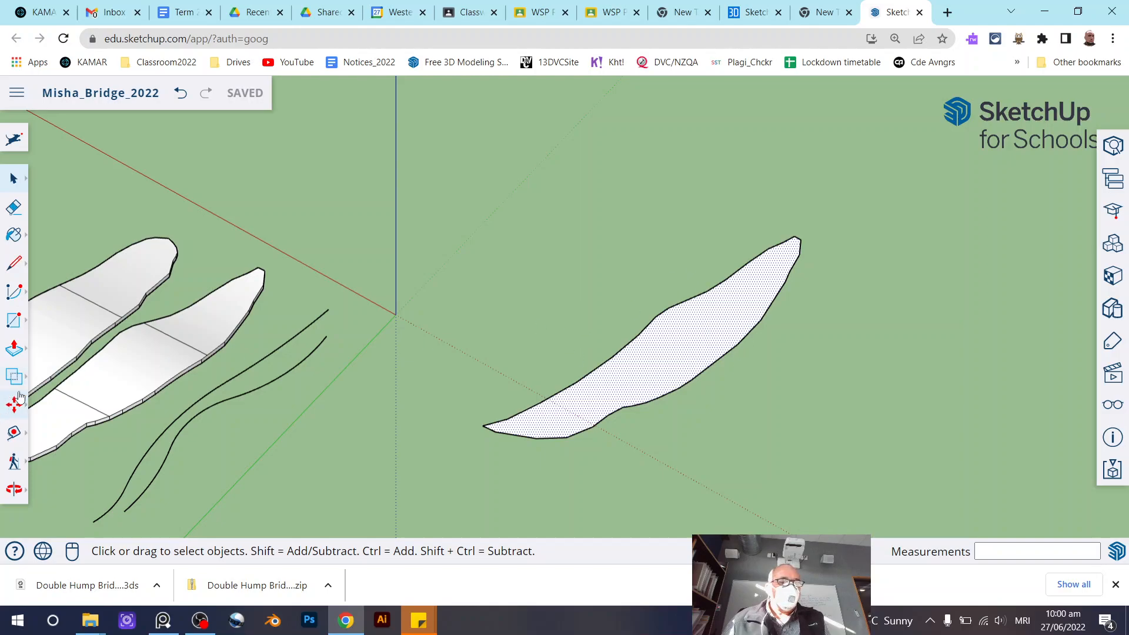
left_click(24, 350)
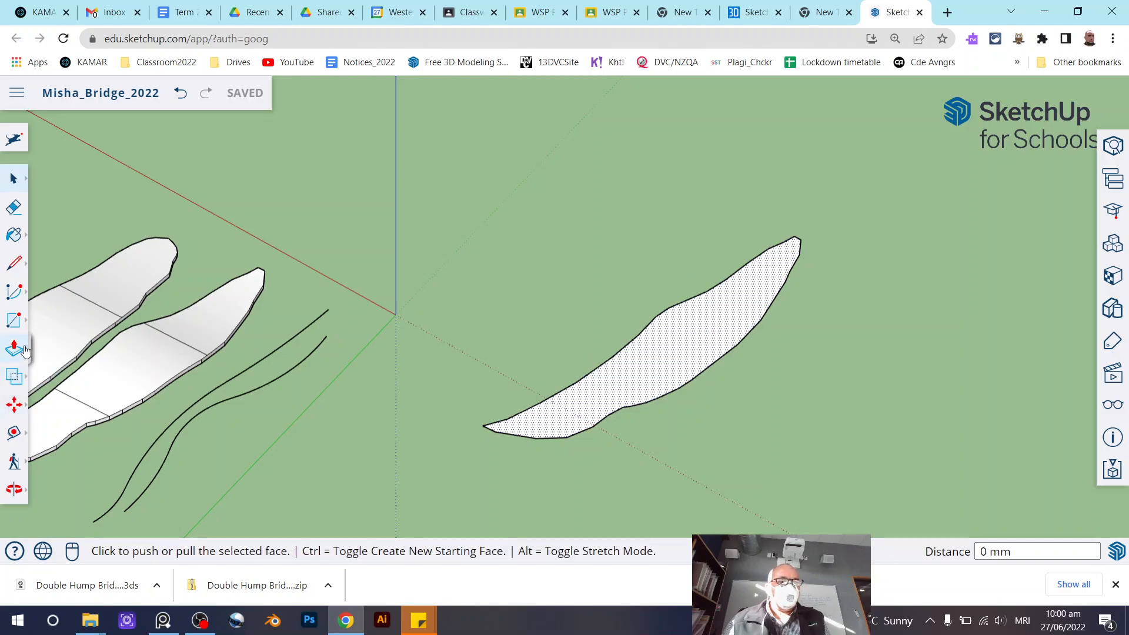
left_click(652, 360)
scroll(678, 361, "down", 3)
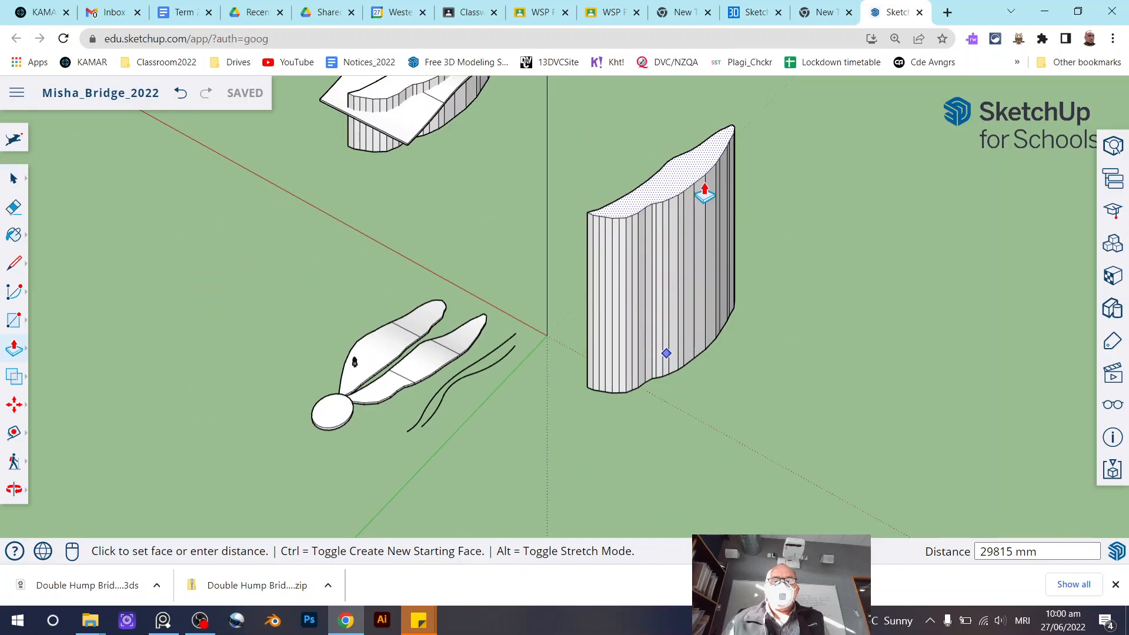
left_click(694, 190)
key("space")
left_click(607, 452)
middle_click_drag(606, 452, 624, 415)
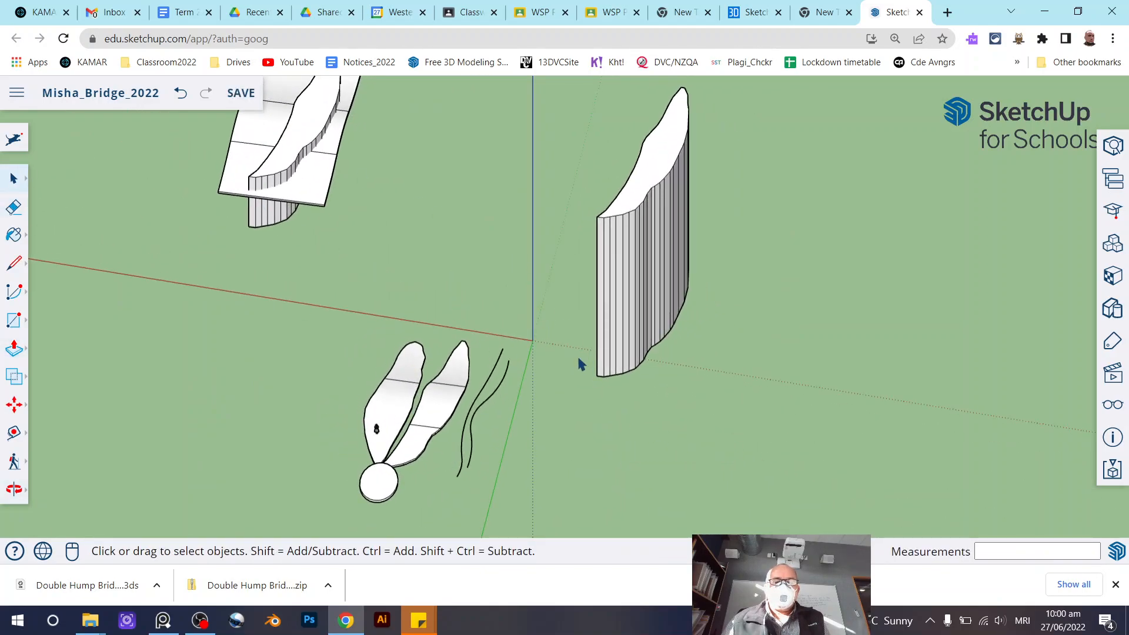
scroll(565, 353, "down", 3)
scroll(379, 196, "up", 6)
scroll(451, 253, "down", 5)
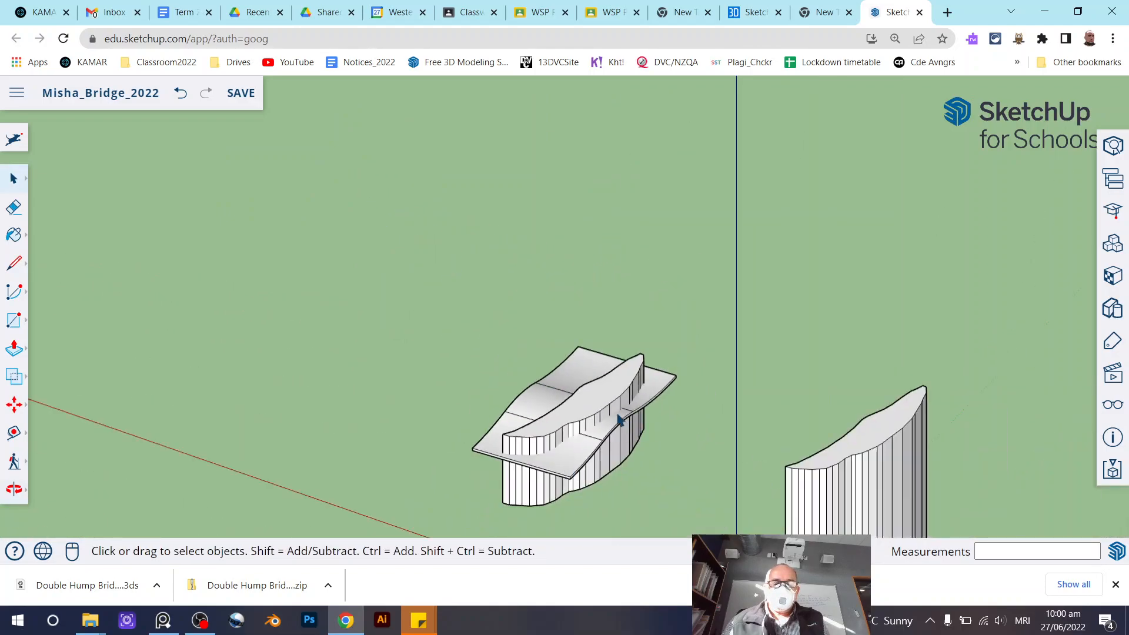
scroll(564, 257, "down", 4)
scroll(618, 429, "up", 5)
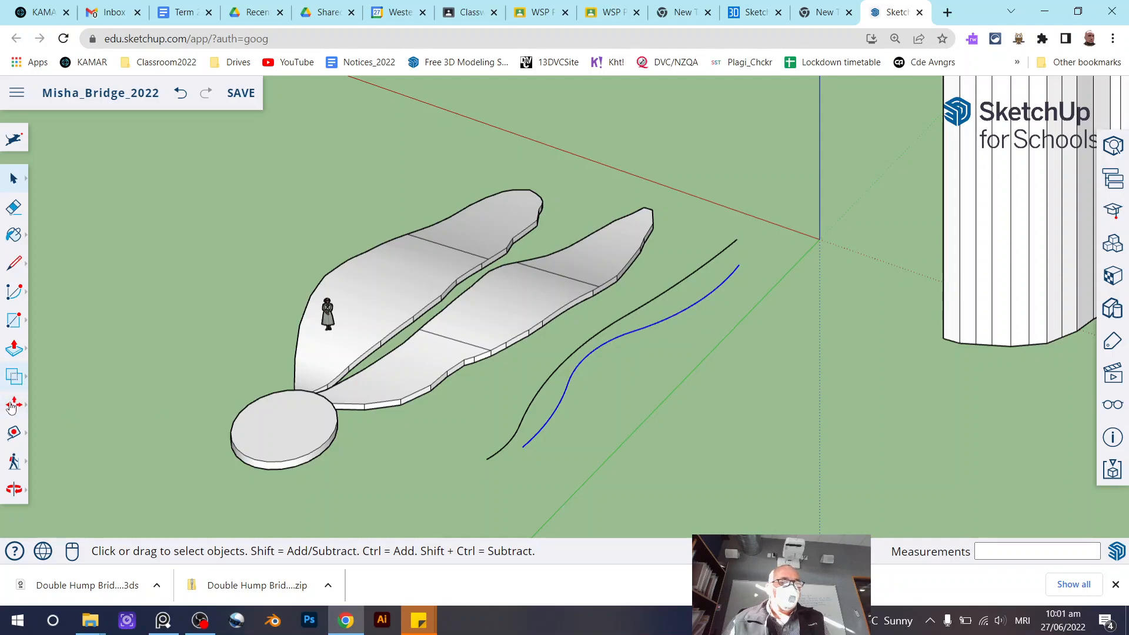
left_click(14, 353)
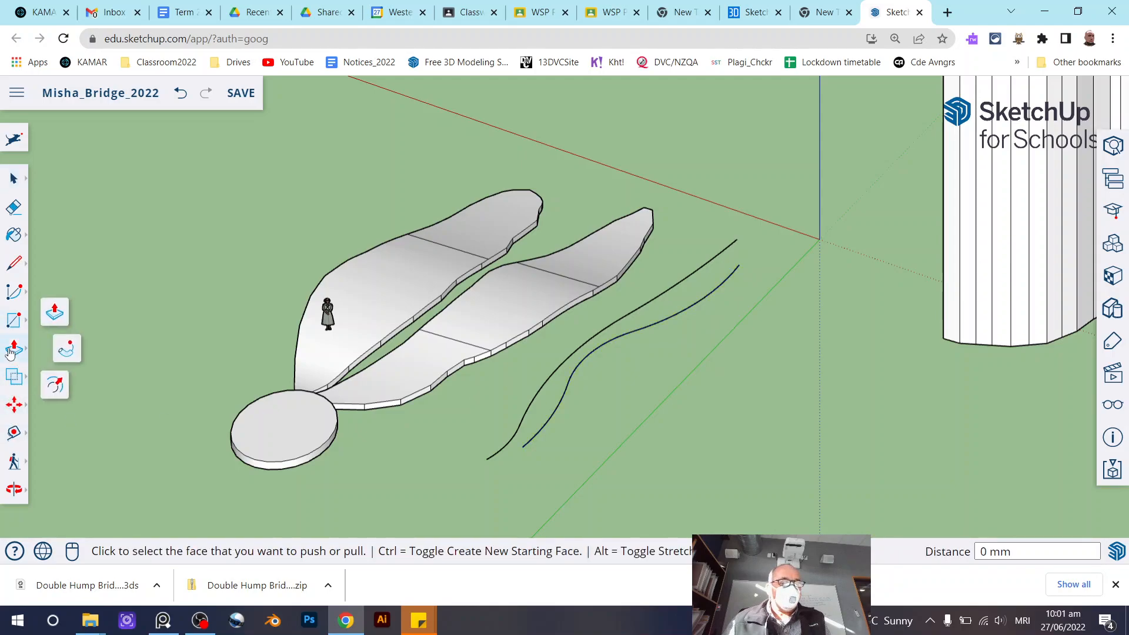
left_click(56, 393)
left_click(555, 410)
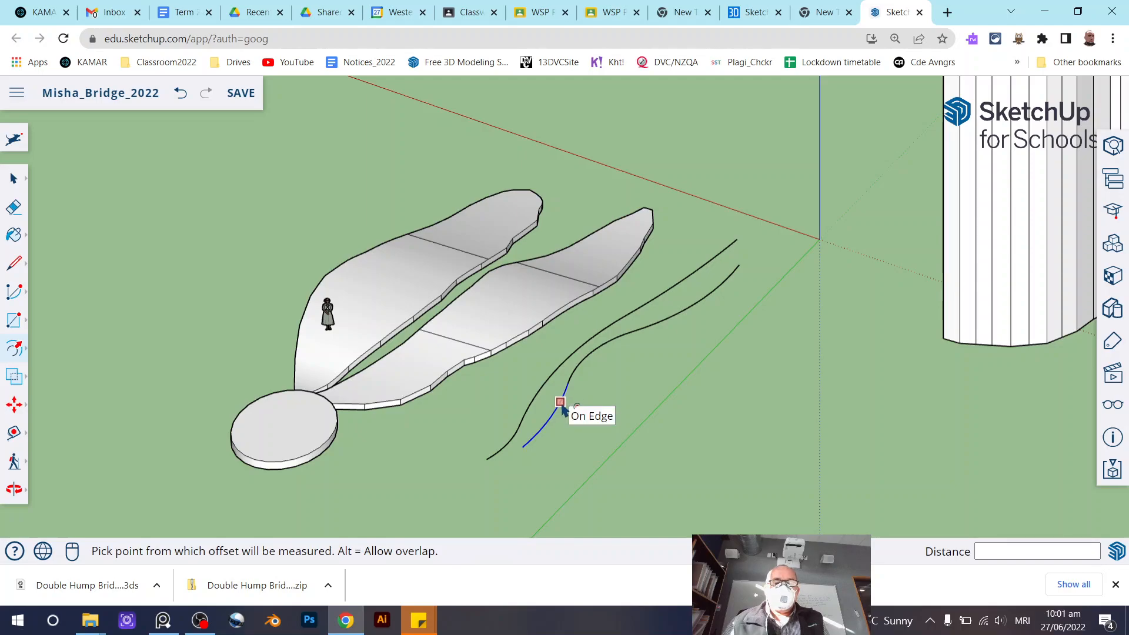
key("Escape")
Offset all segments of the wavy curve farther from the leaf-shaped decks outward by 300 mm.
left_click(20, 187)
left_click(559, 413)
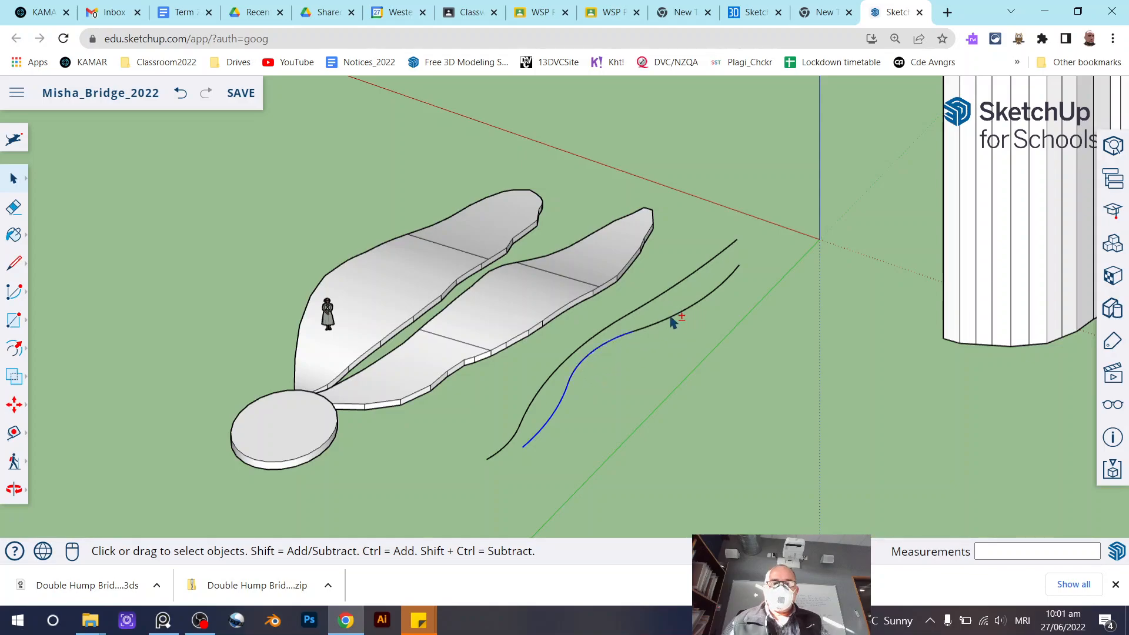
left_click(17, 350)
left_click(577, 376)
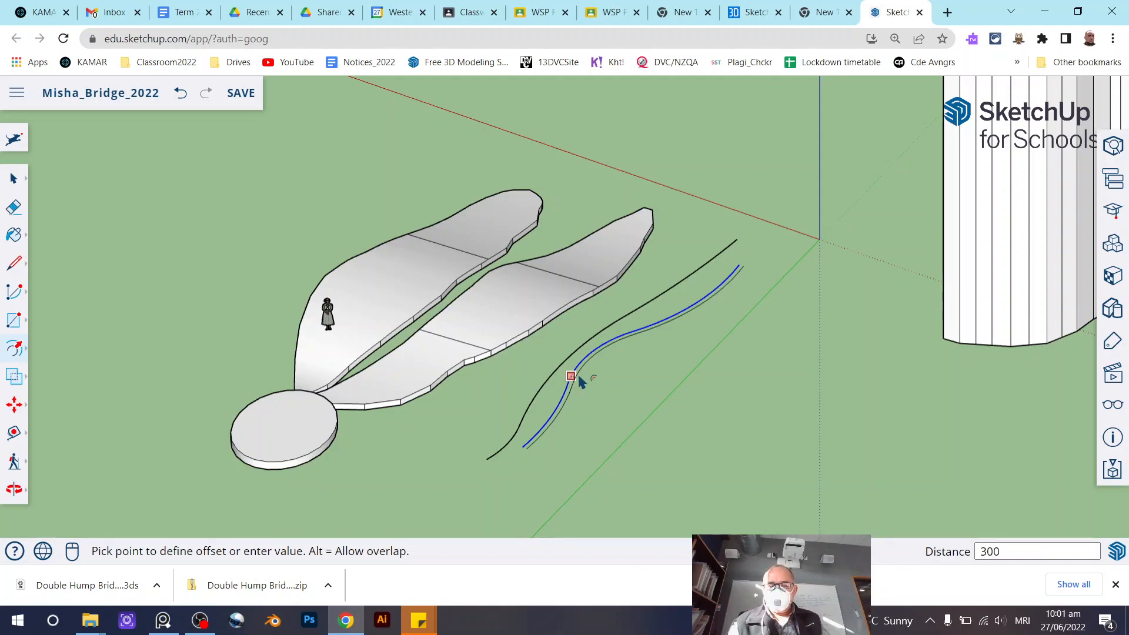
key("Return")
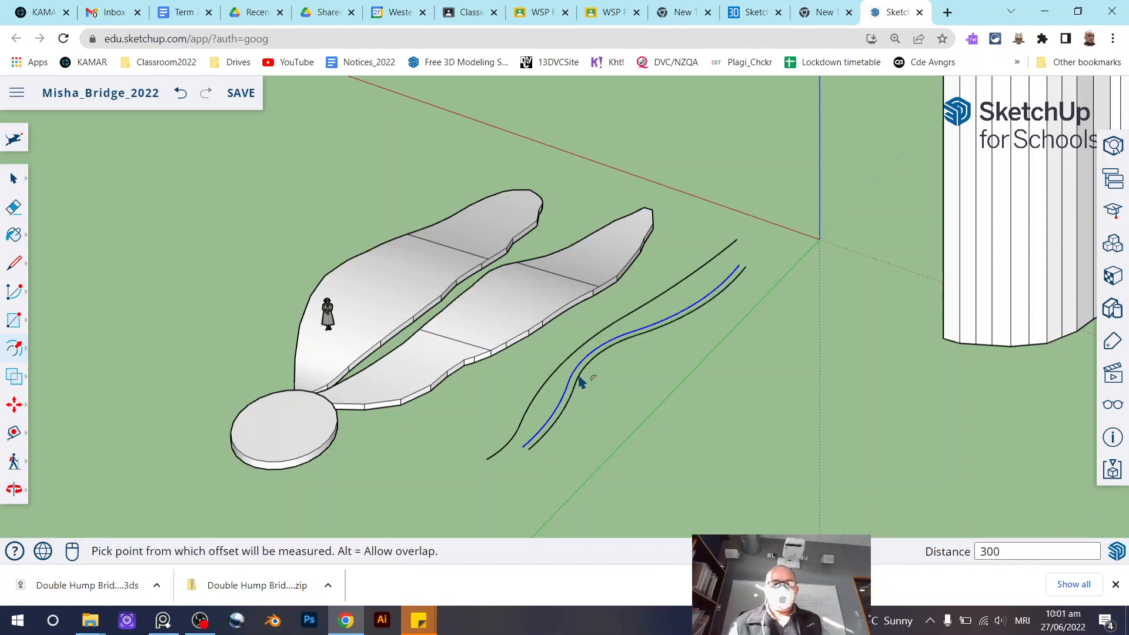
left_click(17, 175)
Draw short lines joining the wavy curve to its offset copy at both ends, closing the thin strip into a face.
left_click(14, 263)
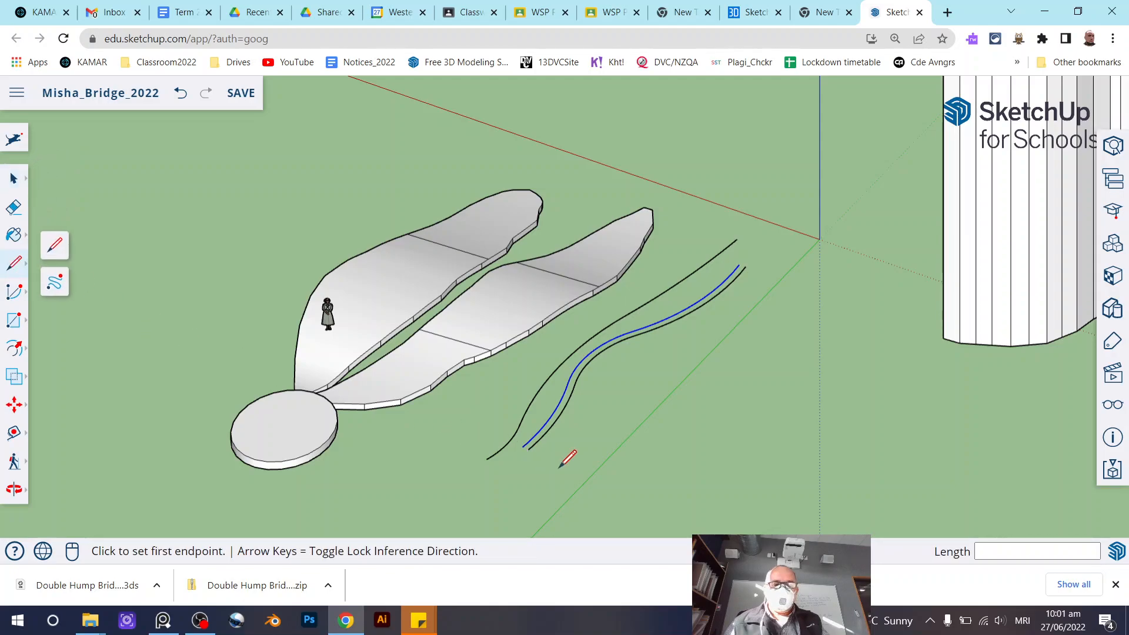
scroll(529, 449, "up", 3)
left_click(508, 435)
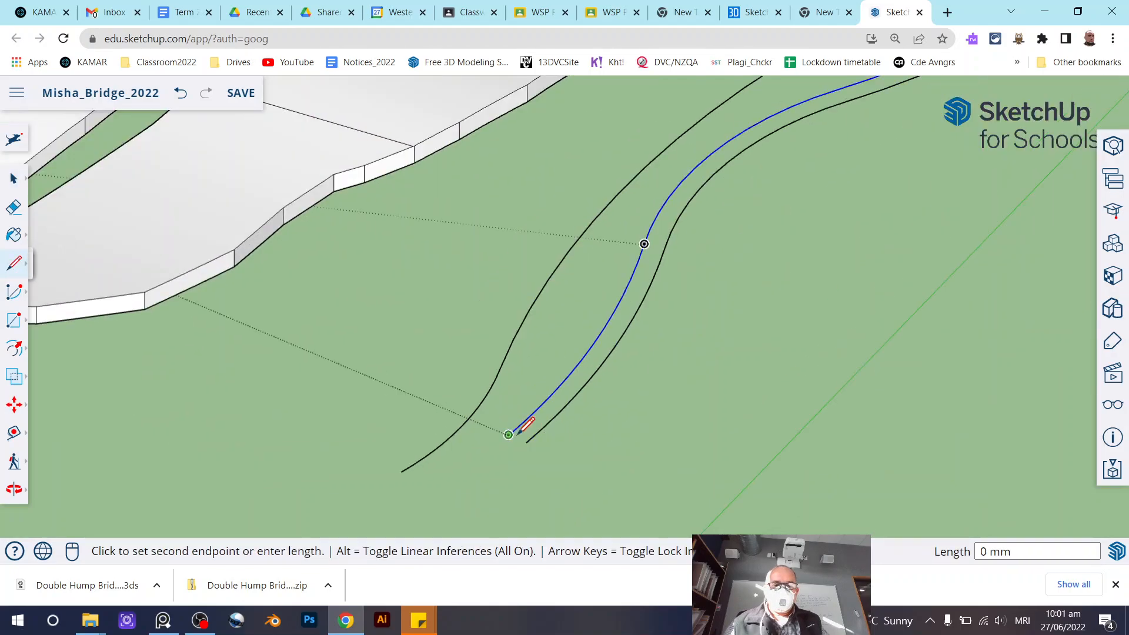
scroll(456, 478, "down", 2)
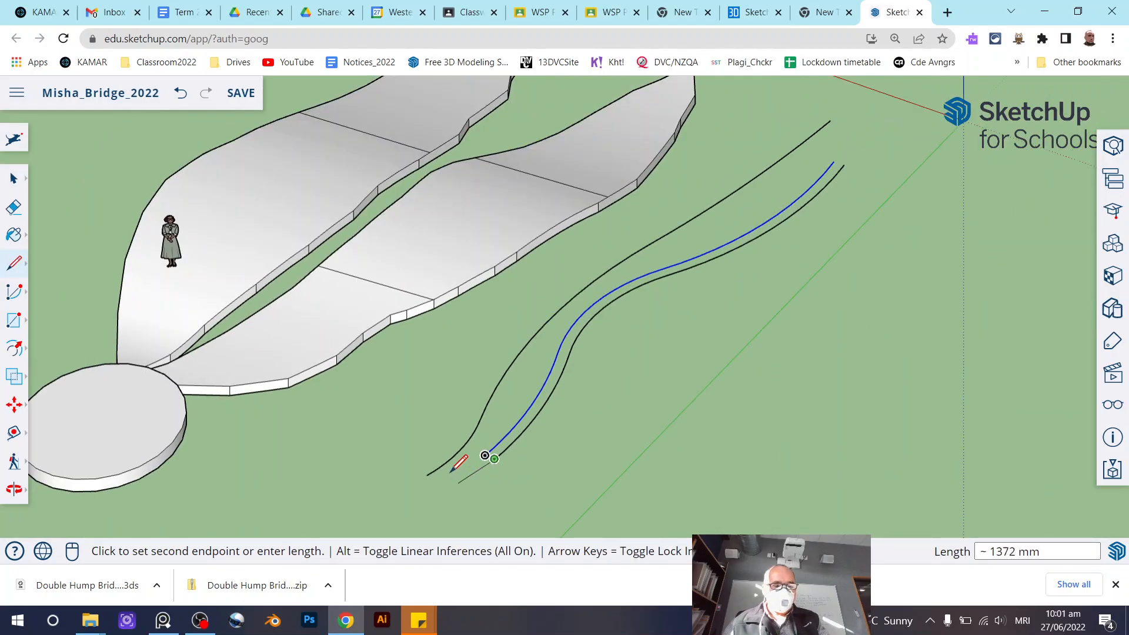
key("Escape")
scroll(452, 471, "down", 3)
scroll(653, 297, "up", 5)
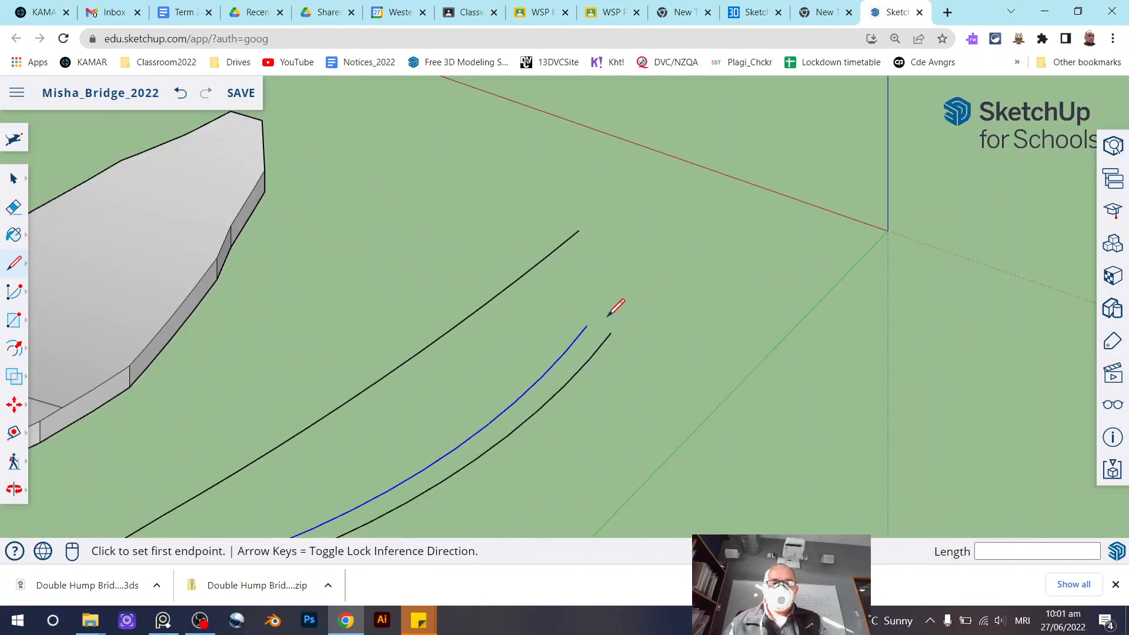
scroll(608, 316, "up", 2)
left_click(574, 331)
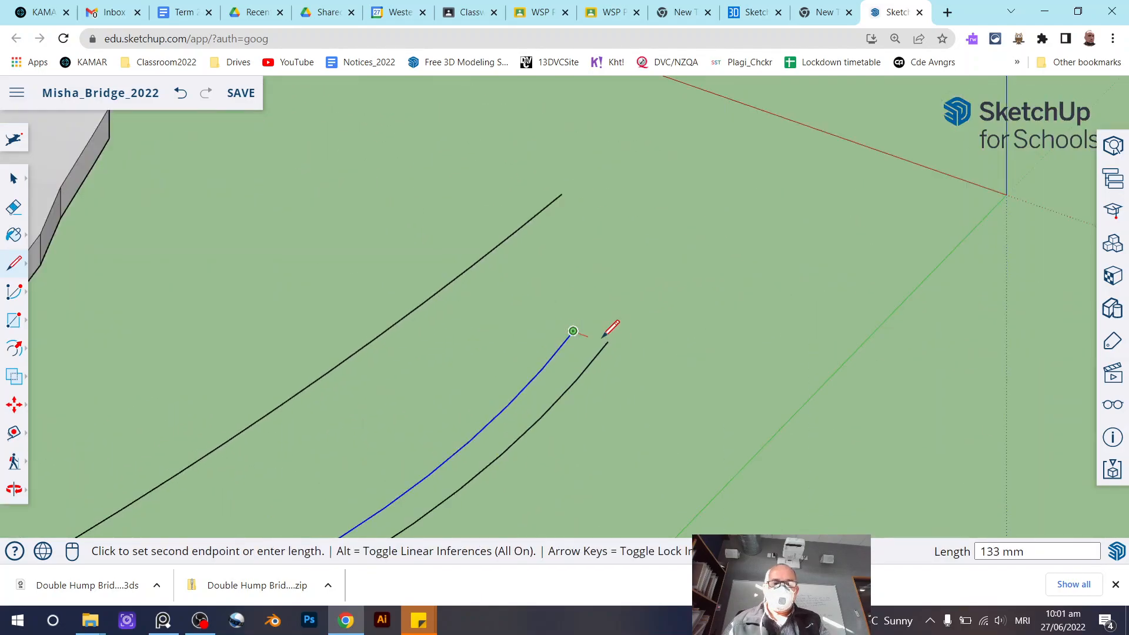
left_click(608, 341)
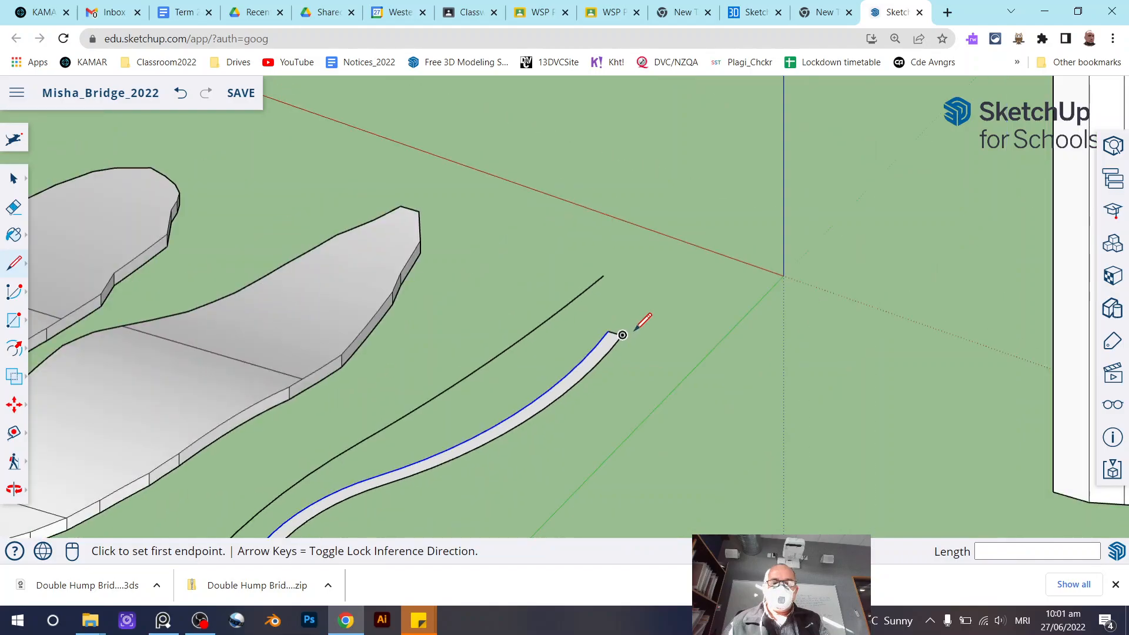
scroll(647, 318, "down", 5)
left_click(14, 180)
Extrude the thin wavy strip face upward by about 24,300 mm with Push/Pull.
middle_click_drag(549, 456, 522, 453)
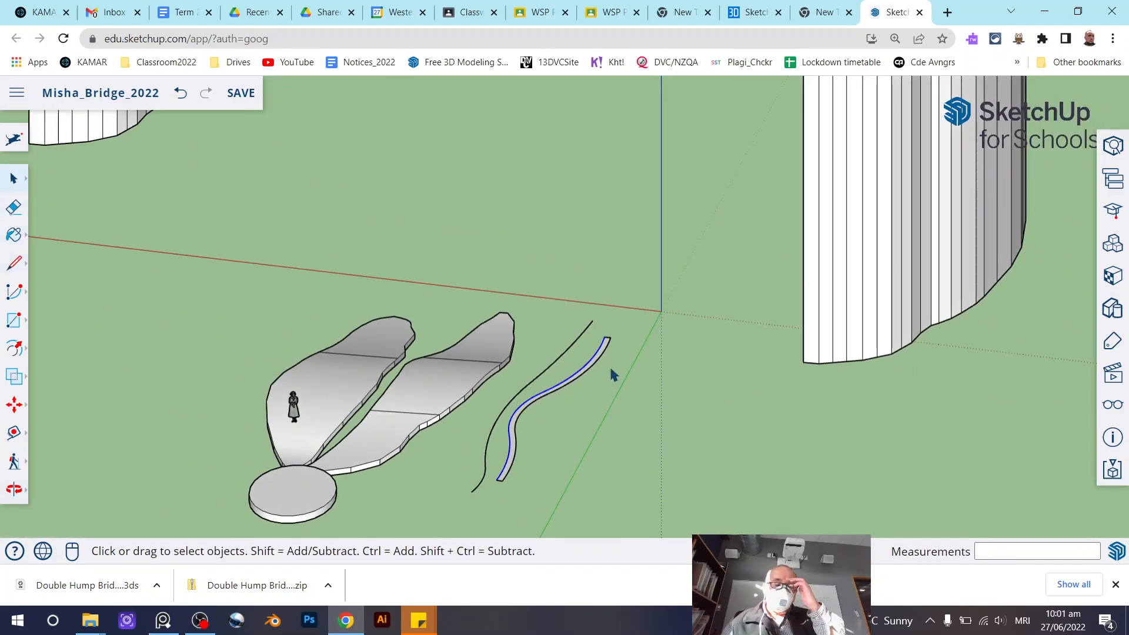
scroll(513, 434, "up", 3)
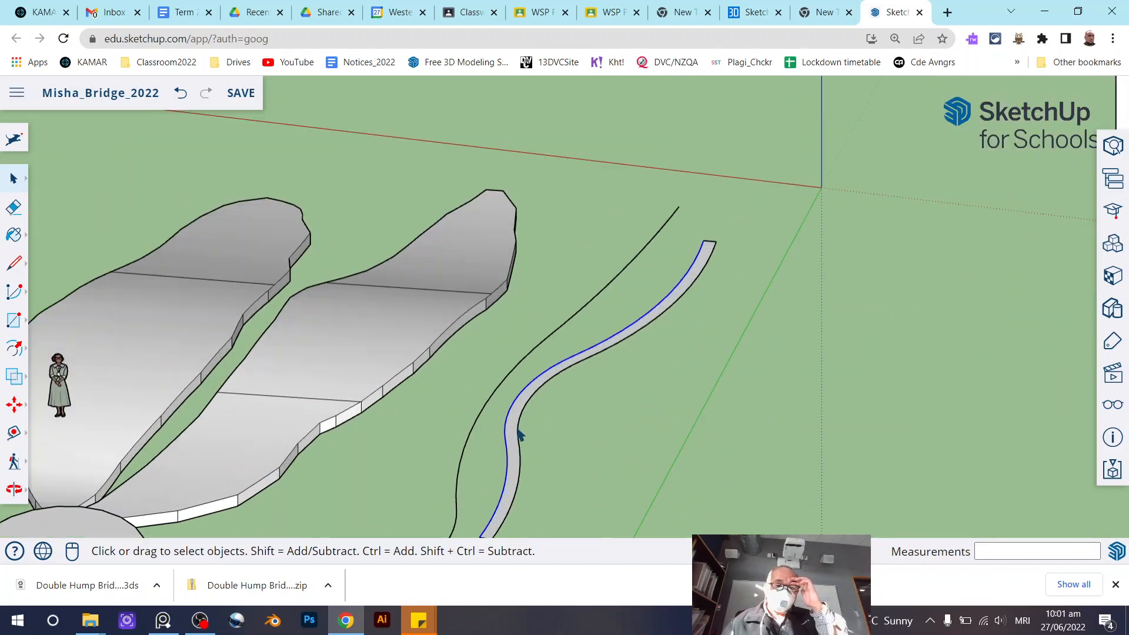
middle_click_drag(599, 481, 496, 487)
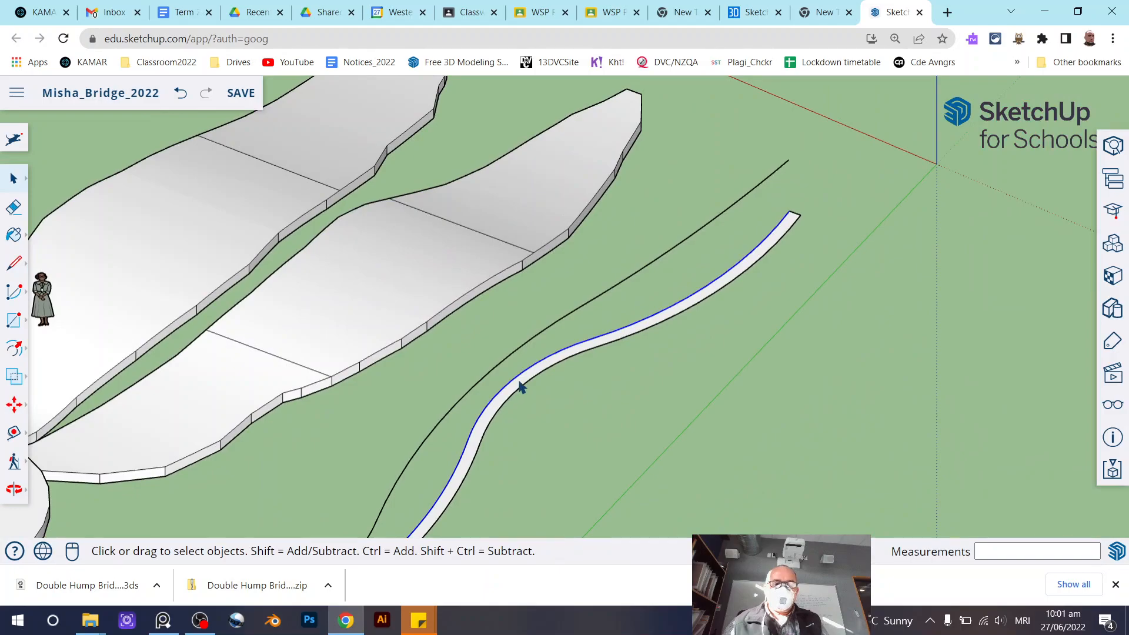
left_click(559, 366)
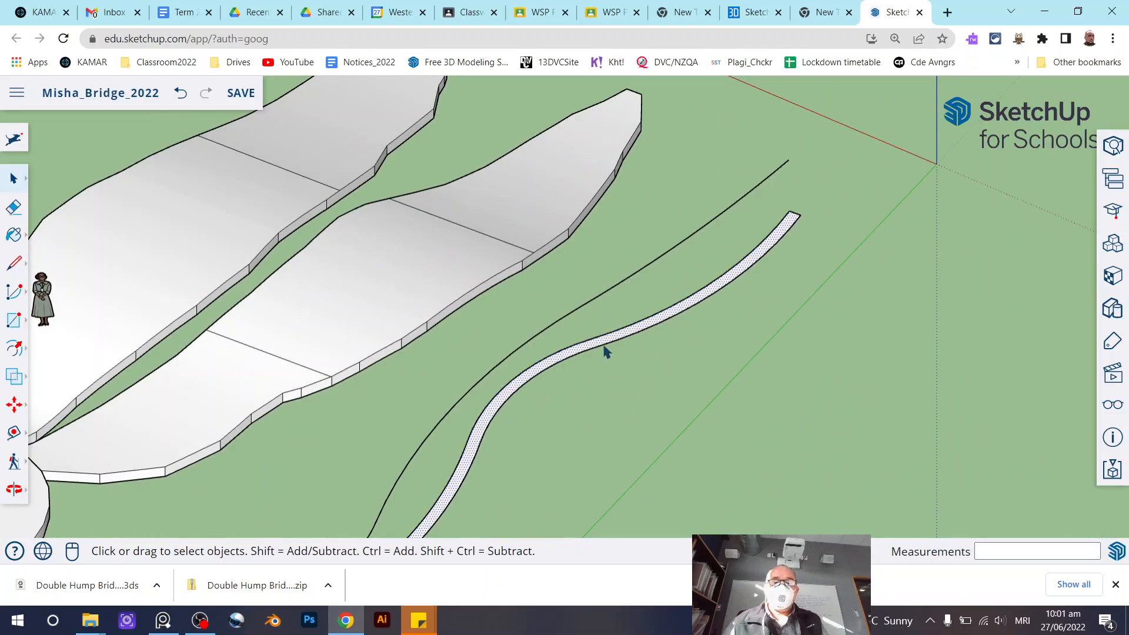
scroll(598, 394, "down", 6)
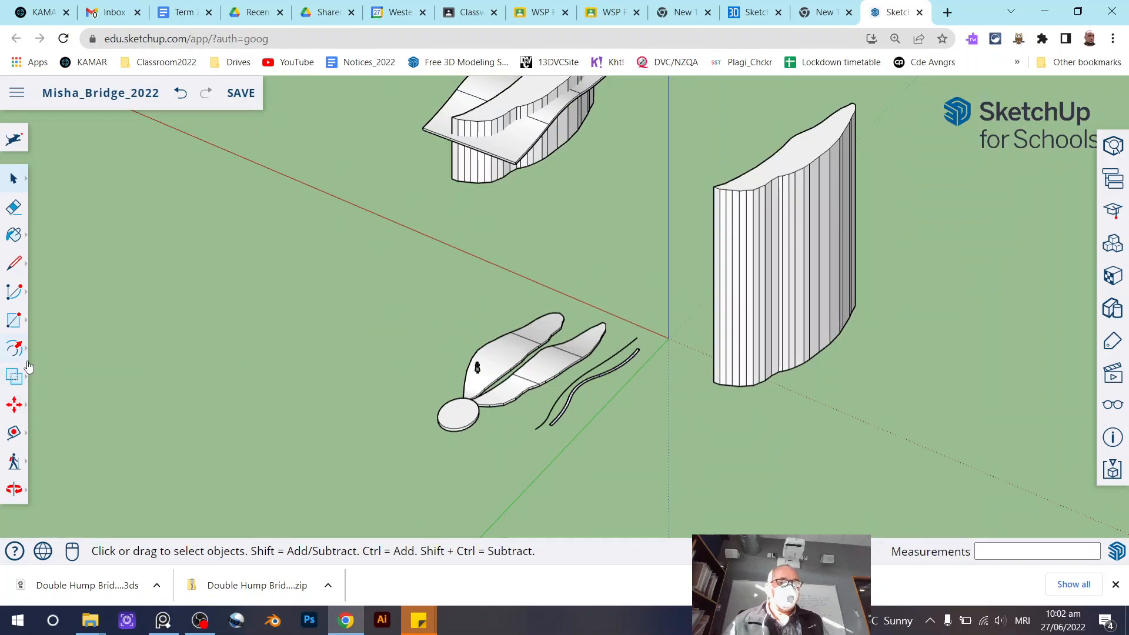
left_click(14, 351)
left_click(55, 308)
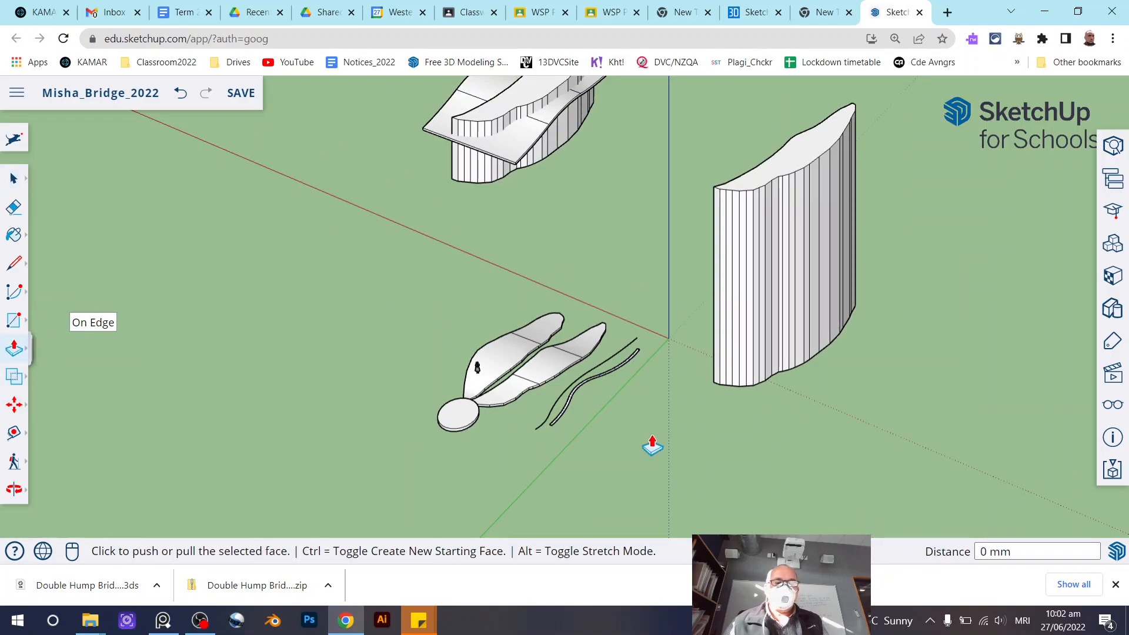
scroll(574, 415, "up", 3)
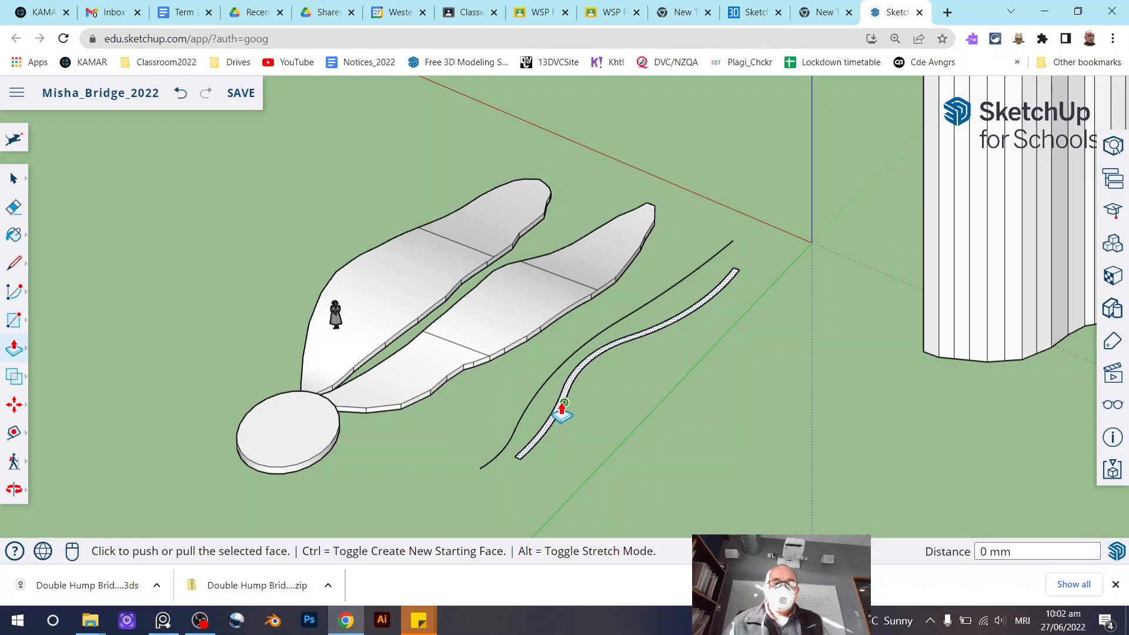
left_click(561, 408)
scroll(561, 409, "down", 4)
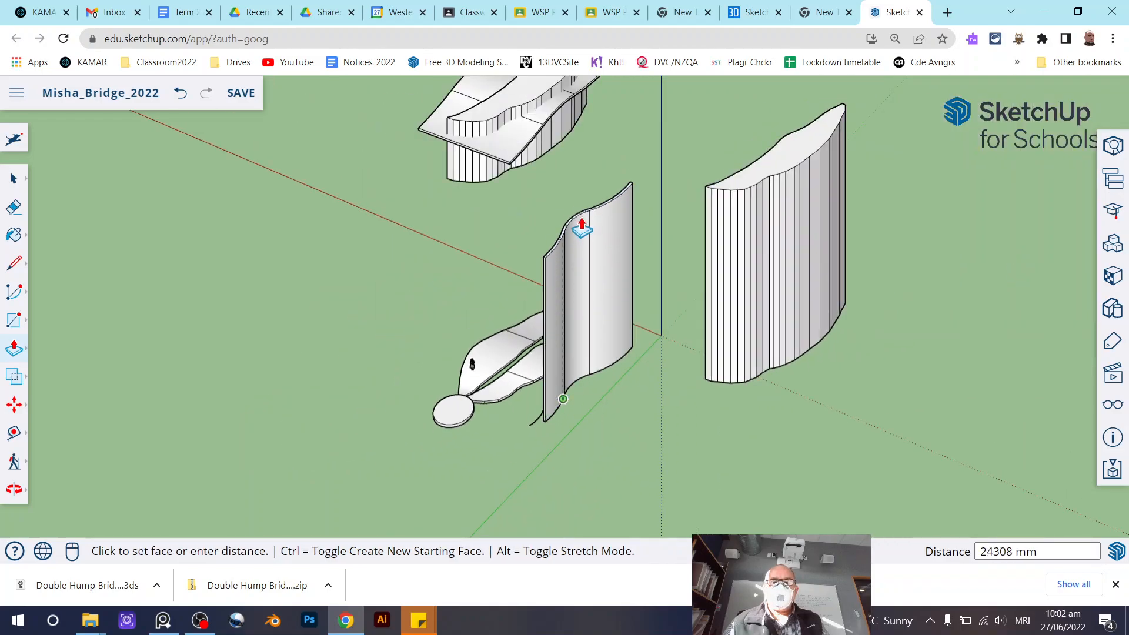
left_click(580, 224)
left_click(14, 178)
Select all connected geometry of the extruded wavy wall and make it a group.
middle_click_drag(665, 388, 707, 407)
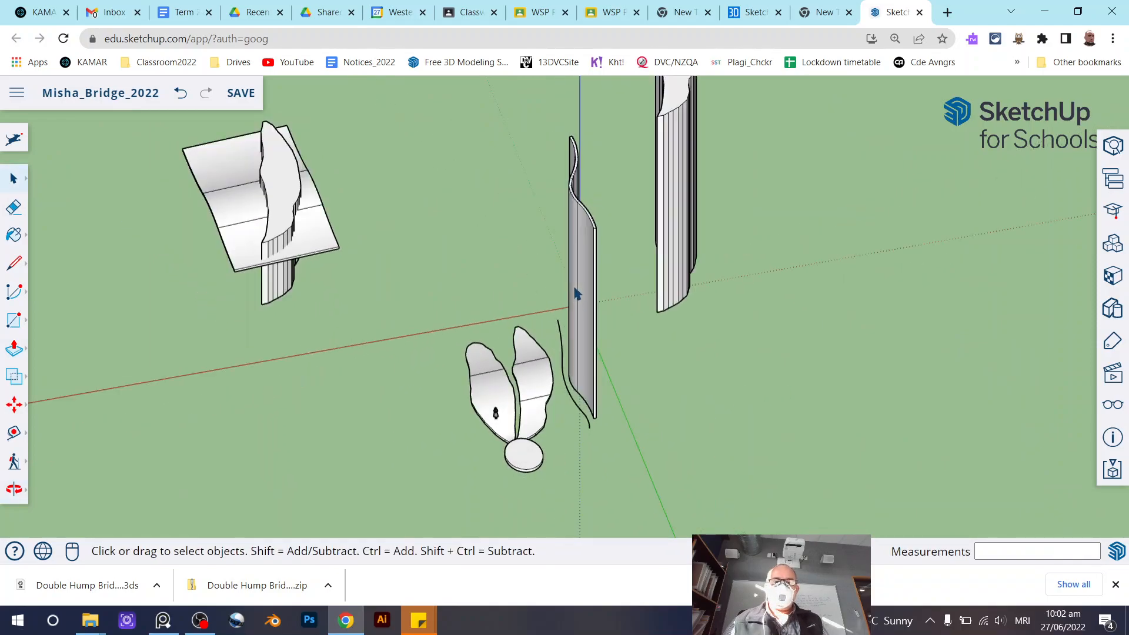
left_click(576, 294)
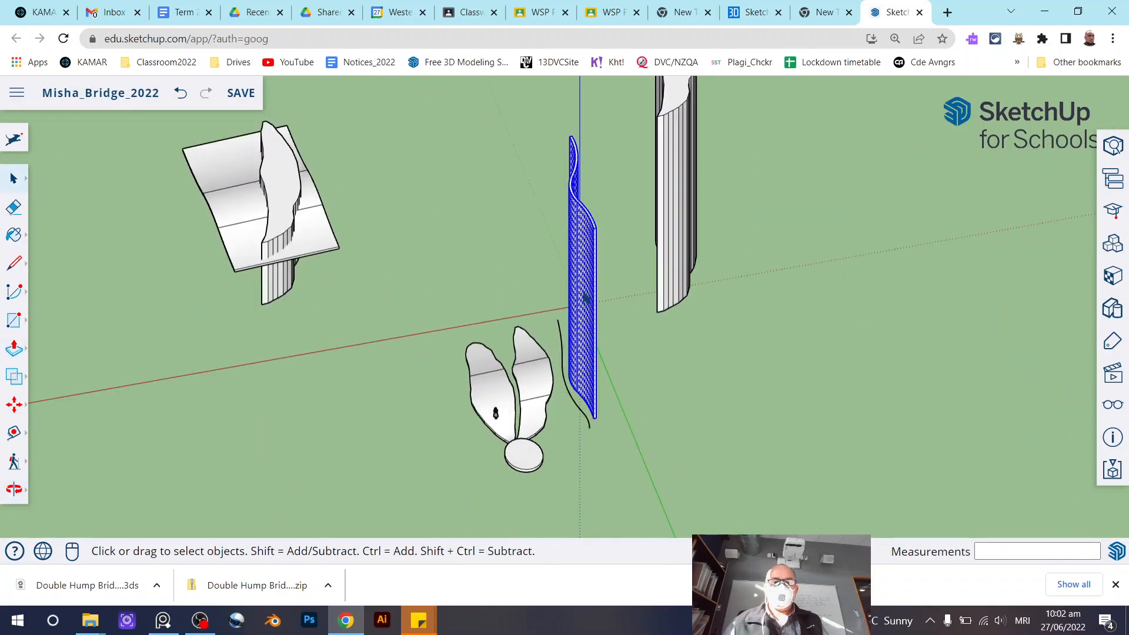
right_click(585, 298)
left_click(649, 337)
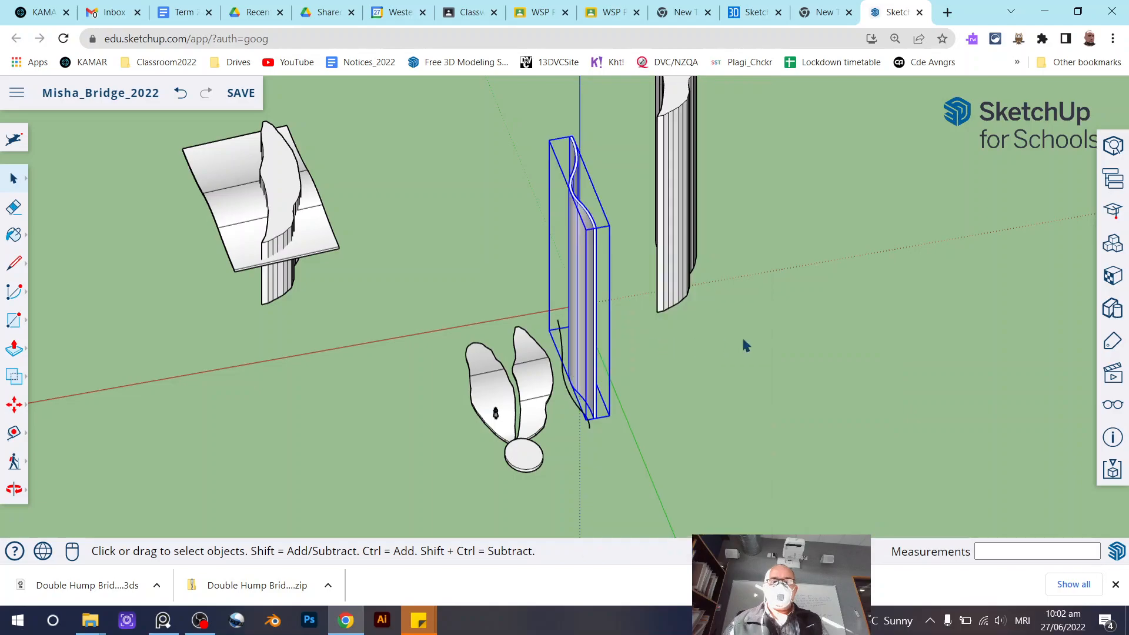
Select the whole leaf-shaped column, make it a group and clear the selection.
left_click(683, 246)
double_click(684, 245)
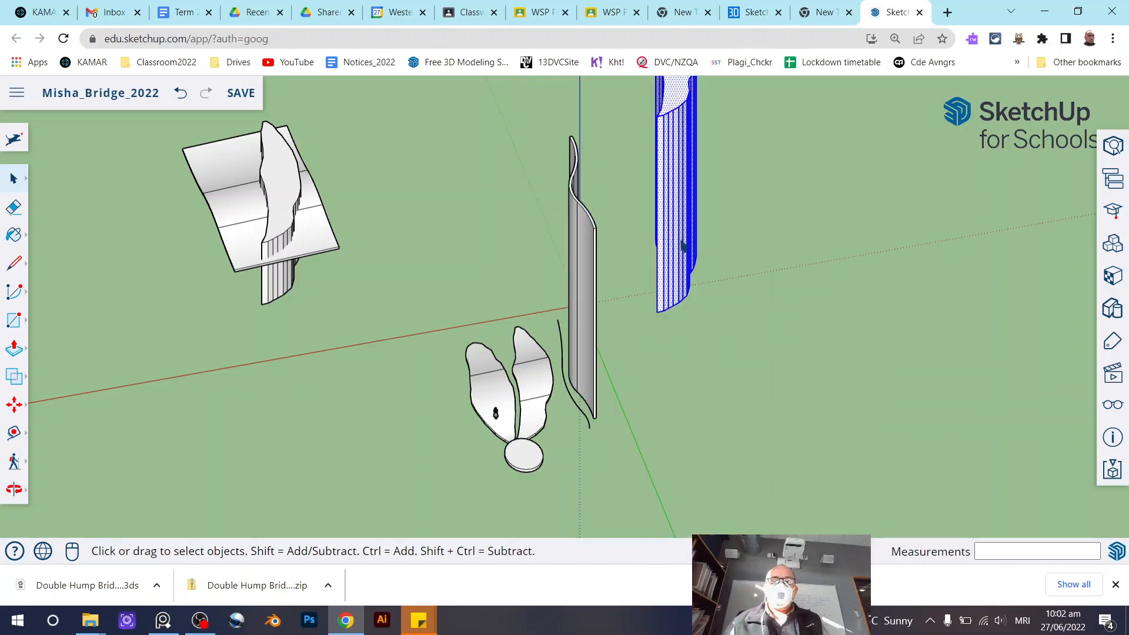
scroll(715, 300, "down", 5)
scroll(711, 256, "up", 5)
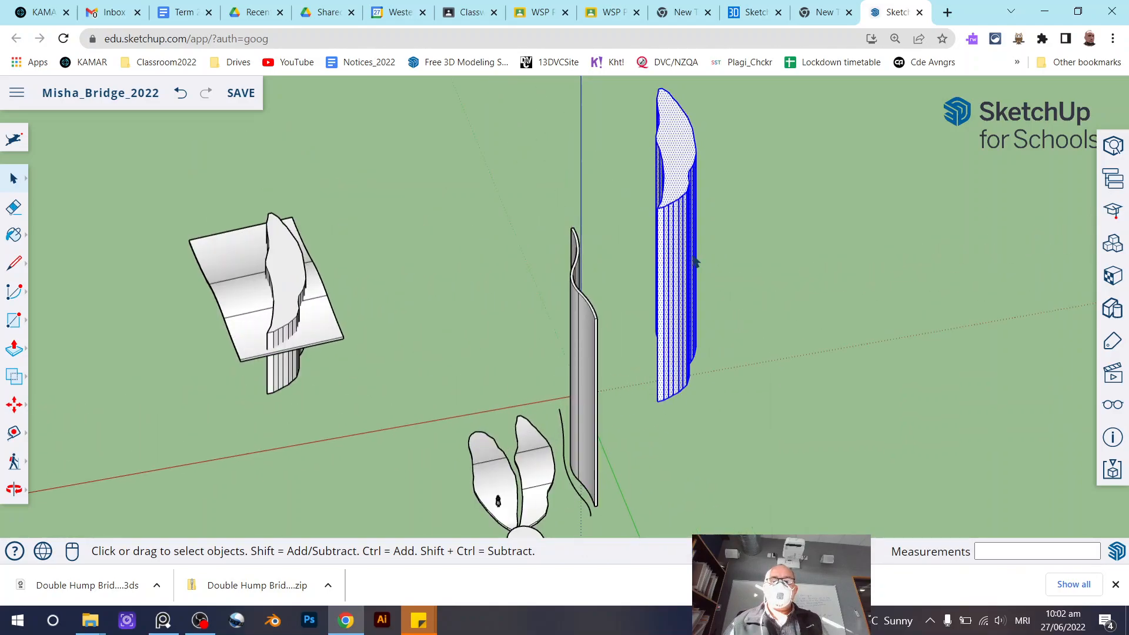
right_click(679, 253)
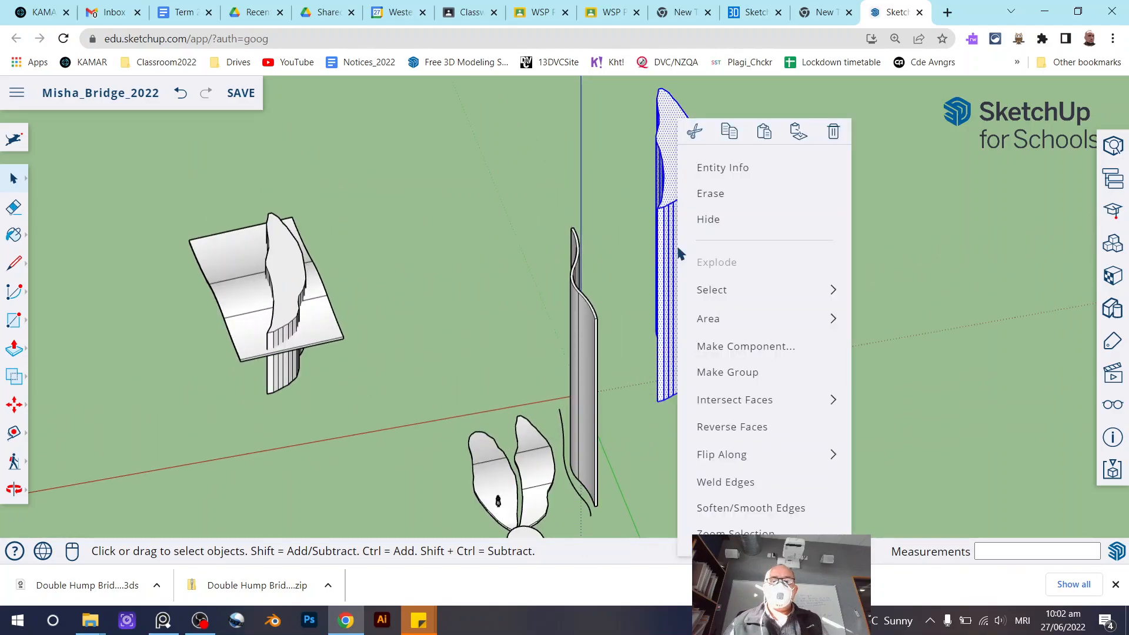
left_click(750, 378)
left_click(806, 369)
middle_click_drag(806, 369, 614, 386)
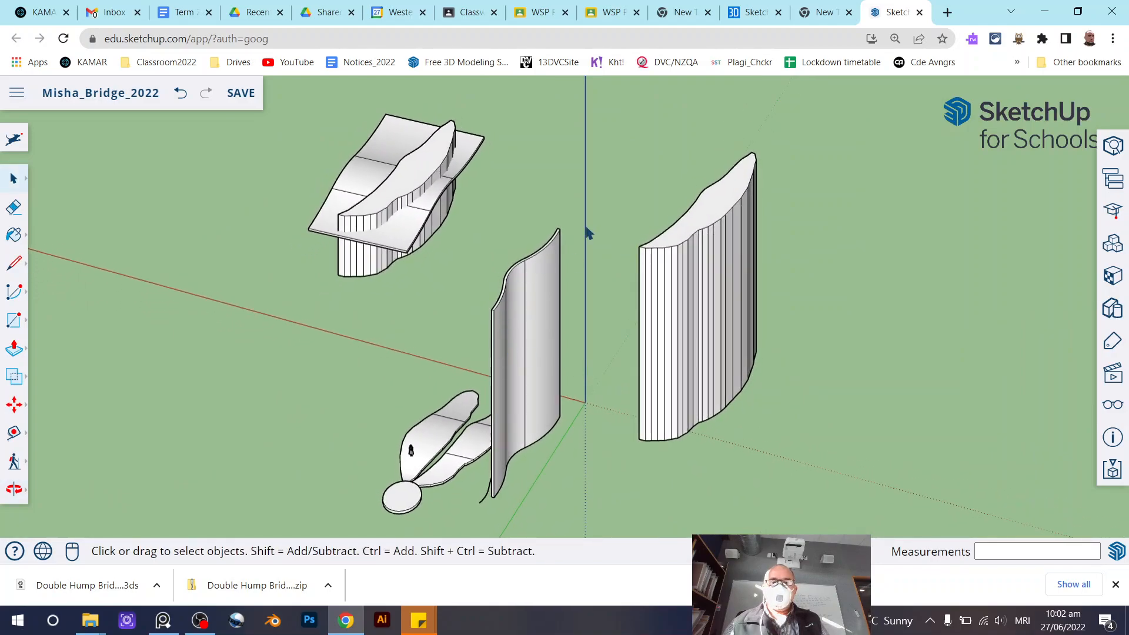
Try to rotate the wavy wall group about its lower corner, perpendicular to the green axis, and undo the rotation.
left_click(13, 378)
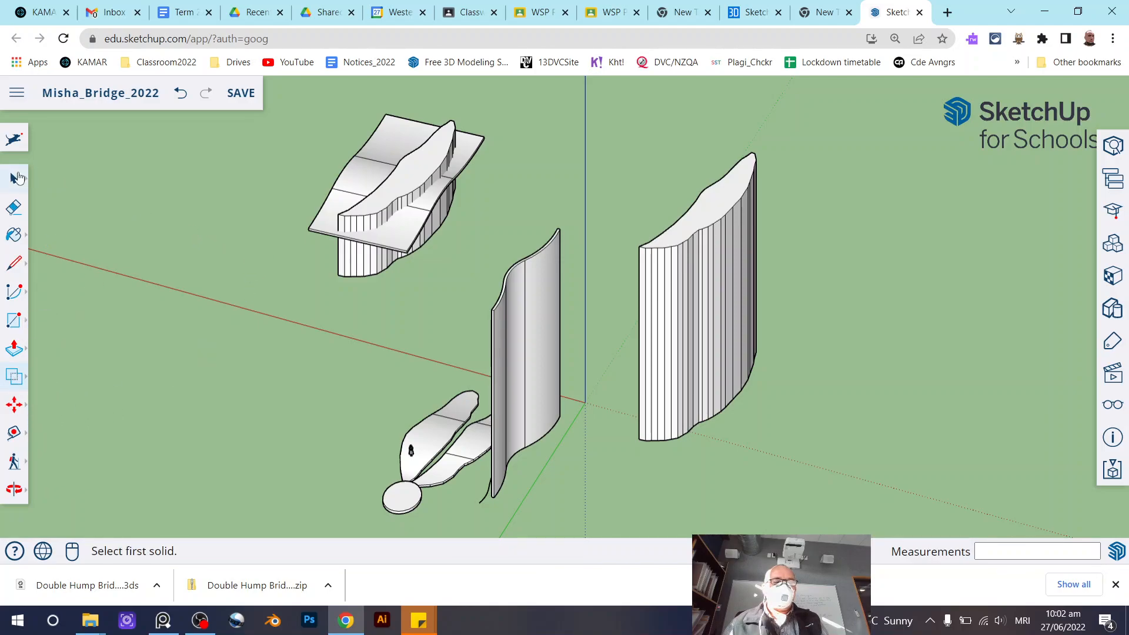
left_click(16, 177)
left_click(534, 325)
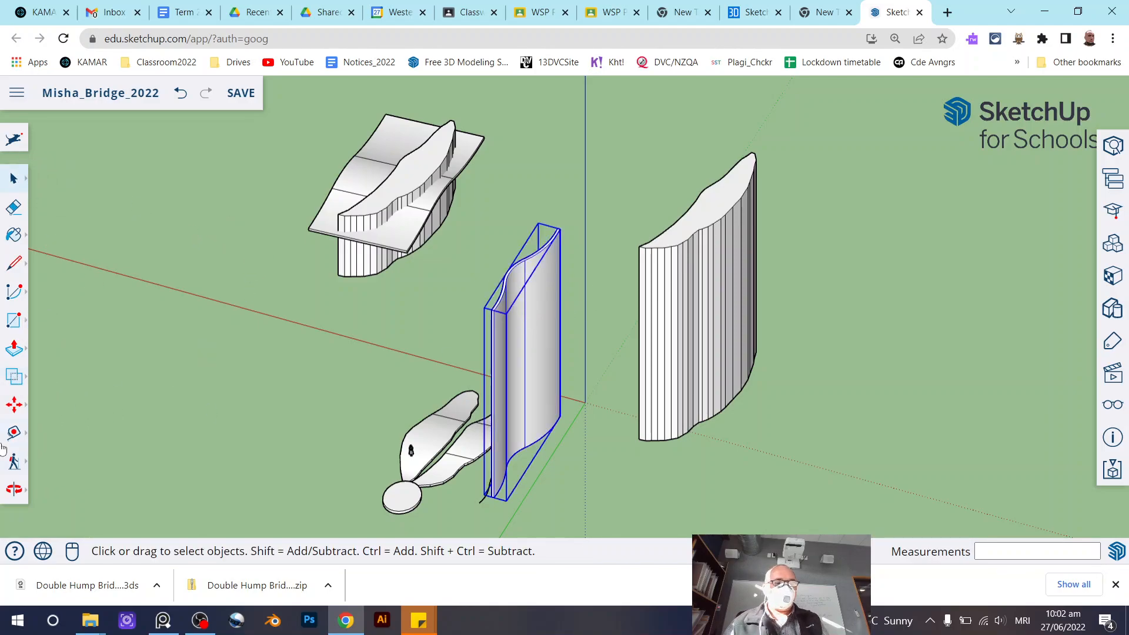
left_click(25, 405)
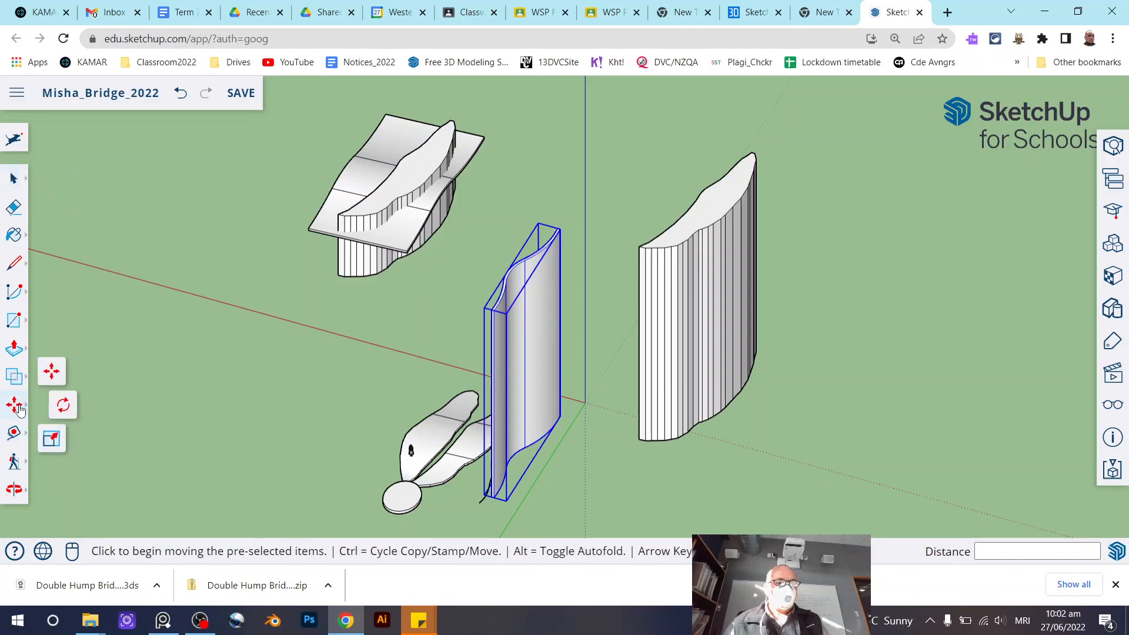
left_click(67, 406)
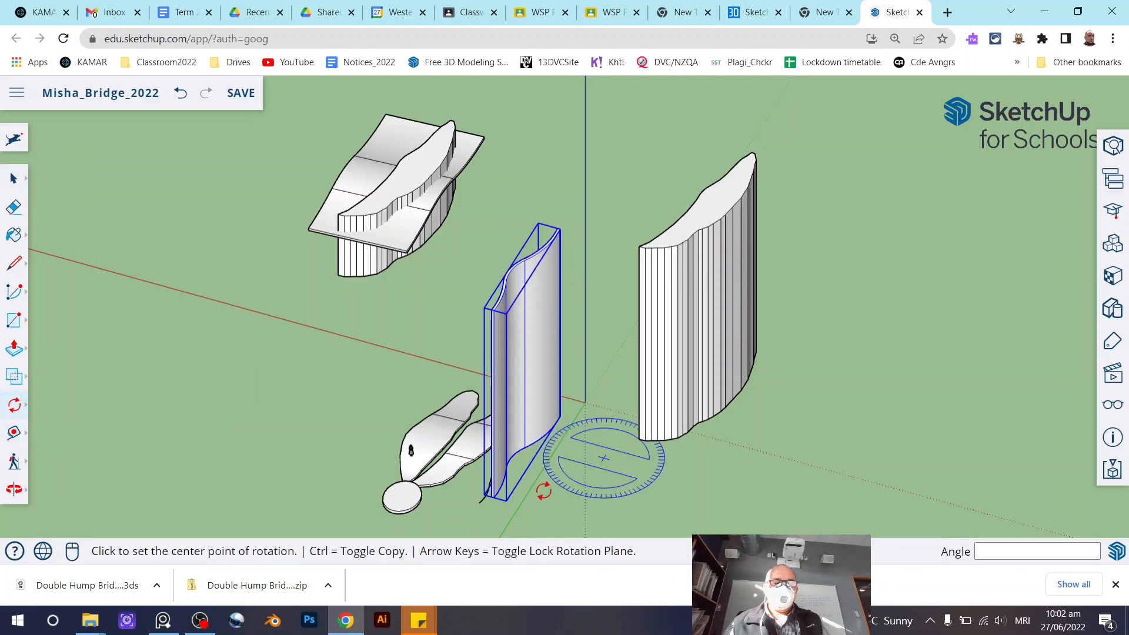
key("Left")
key("Right")
key("Left")
left_click(506, 500)
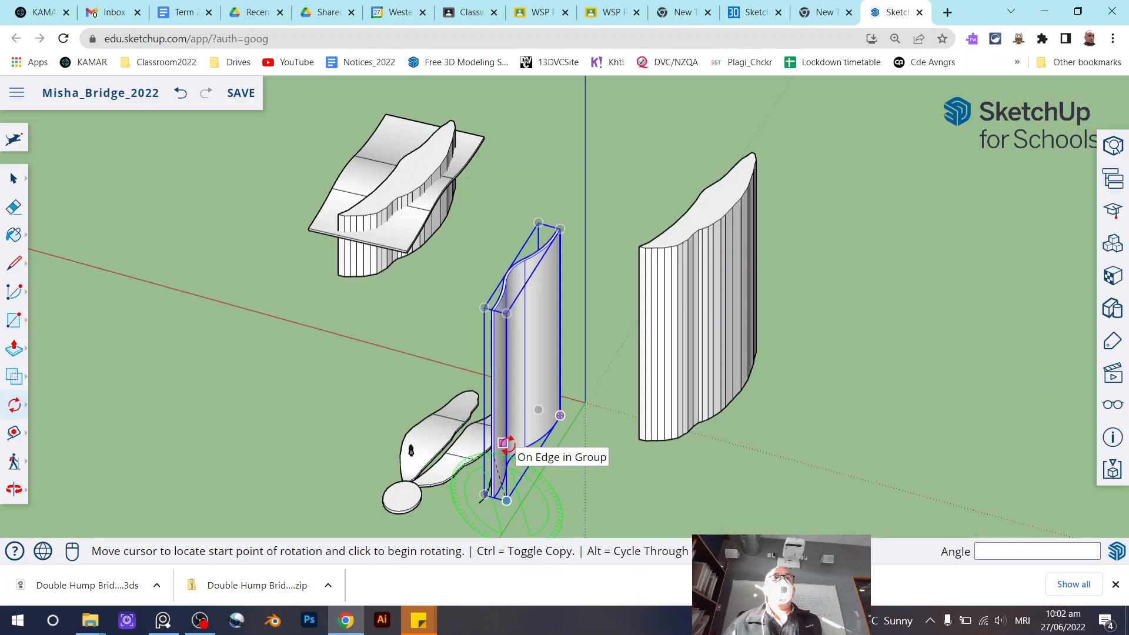
left_click(504, 443)
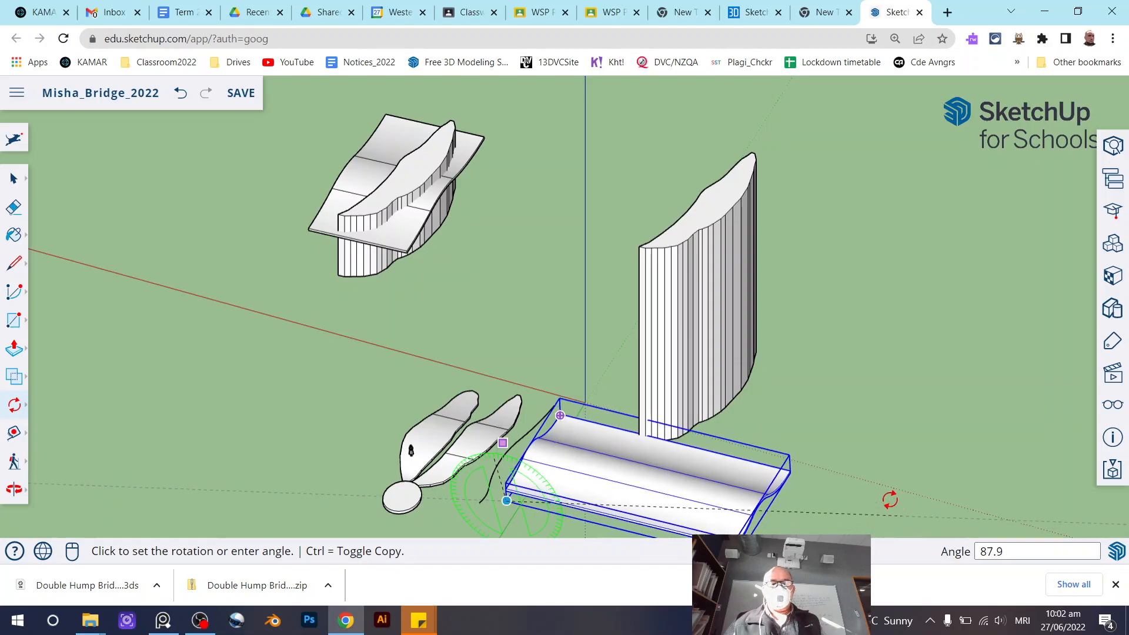
scroll(887, 462, "down", 3)
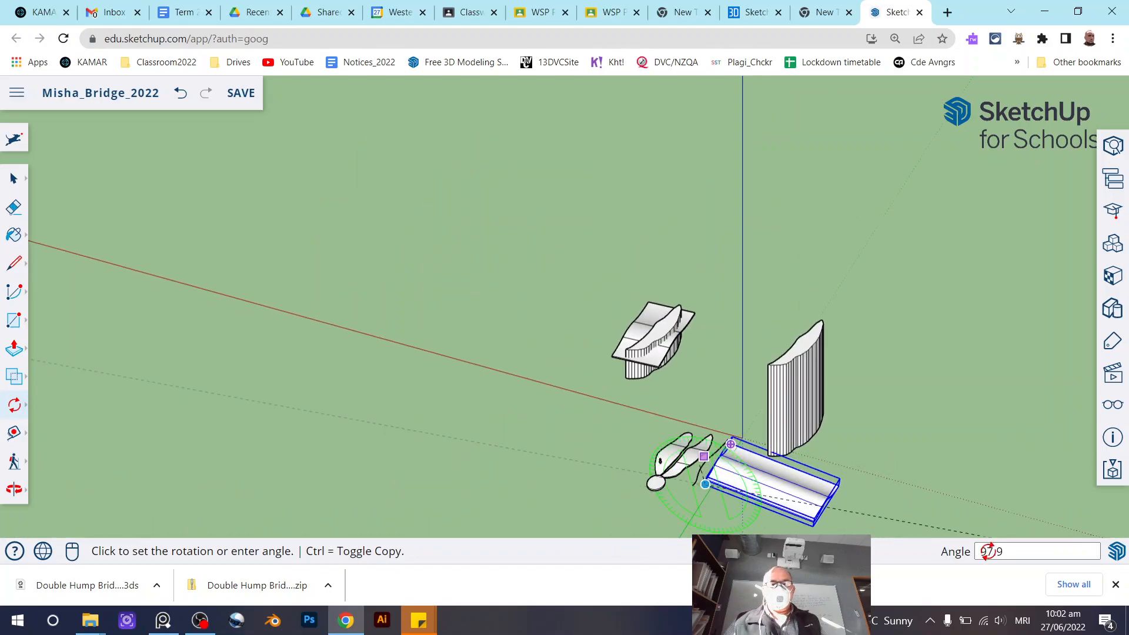
left_click(965, 478)
key("ctrl+z")
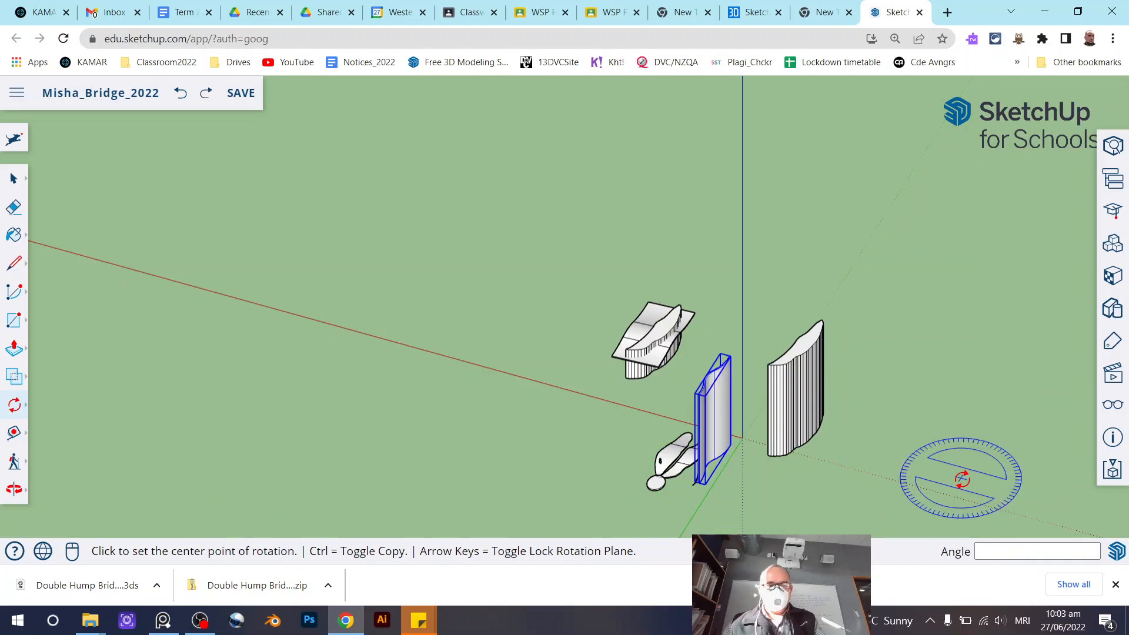
Rotate the wavy wall group 90 degrees about its lower endpoint, perpendicular to the green axis, laying it flat.
scroll(715, 501, "up", 5)
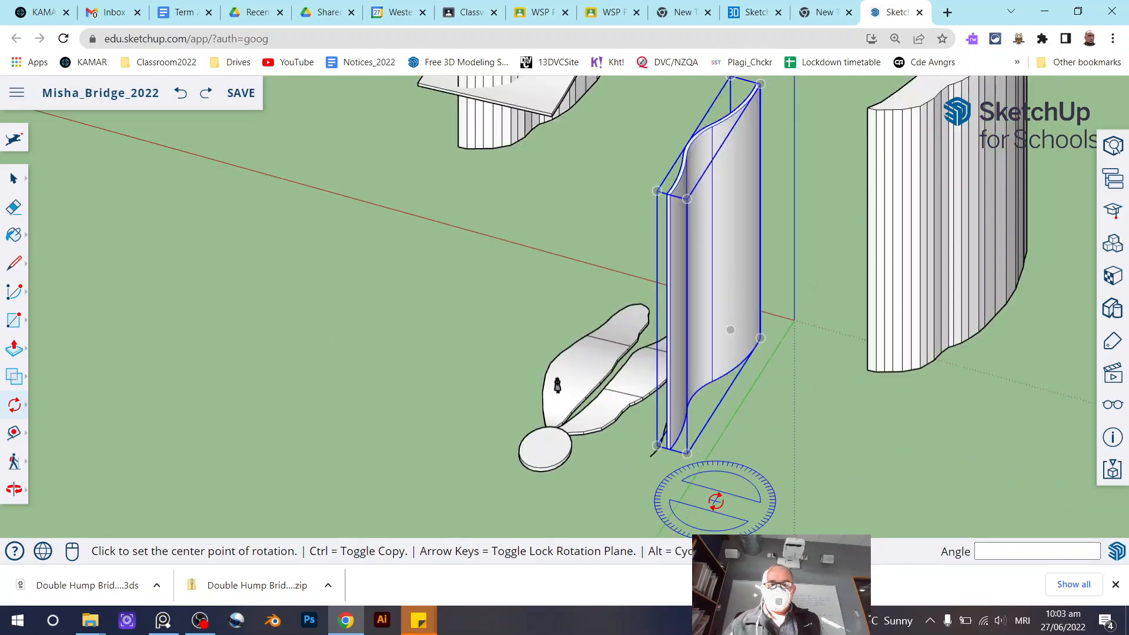
scroll(716, 501, "up", 3)
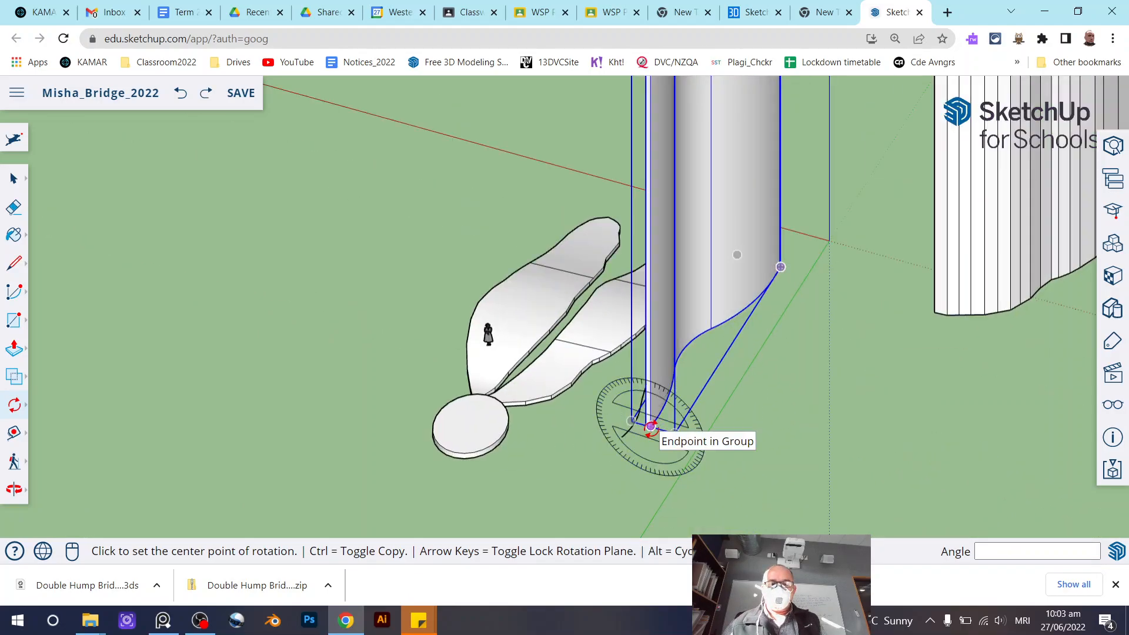
key("Right")
key("Left")
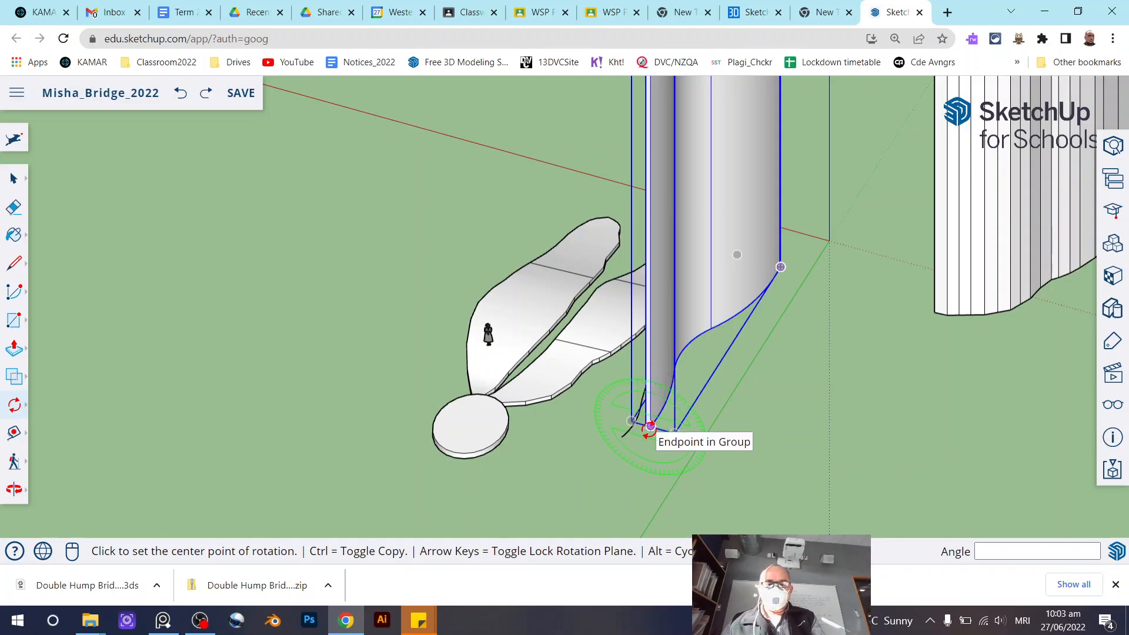
left_click(650, 426)
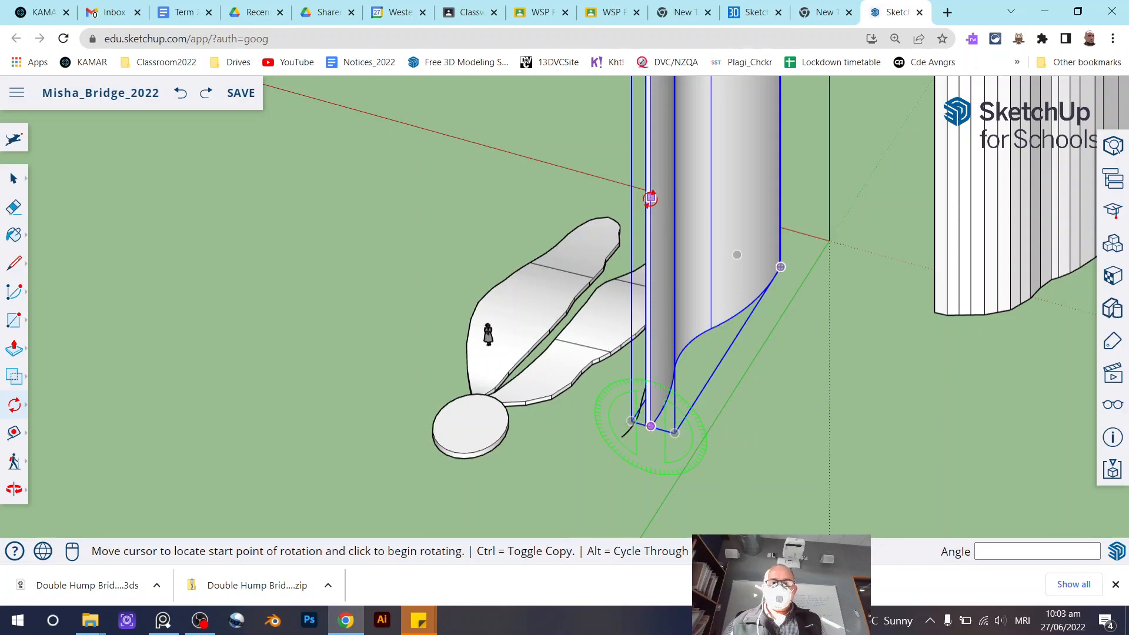
left_click(650, 197)
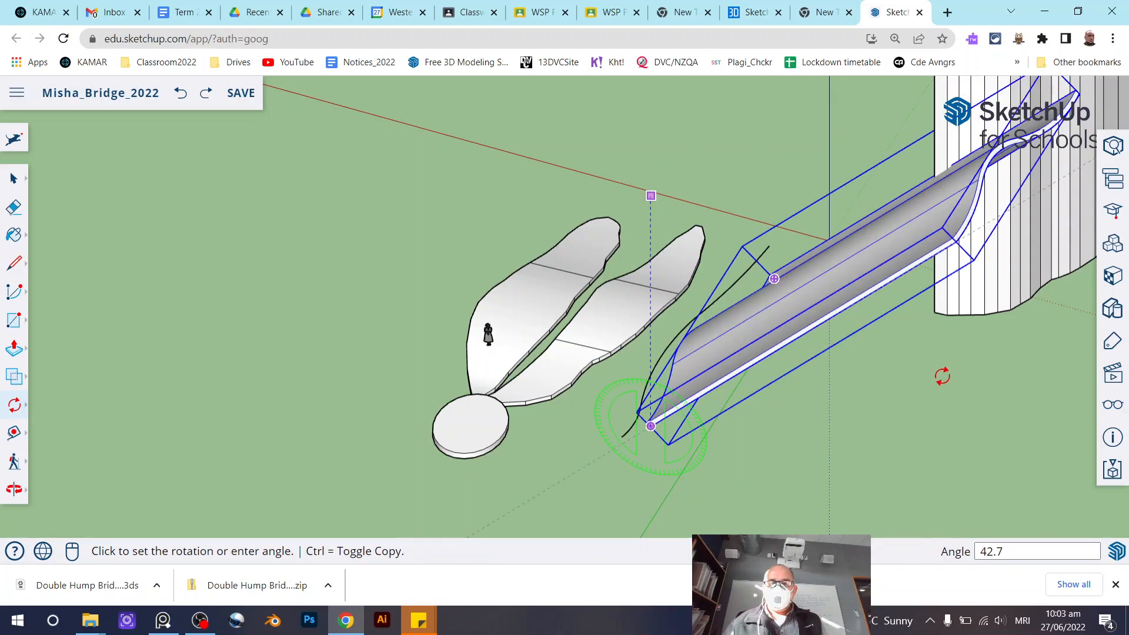
scroll(881, 333, "down", 1)
scroll(881, 333, "down", 4)
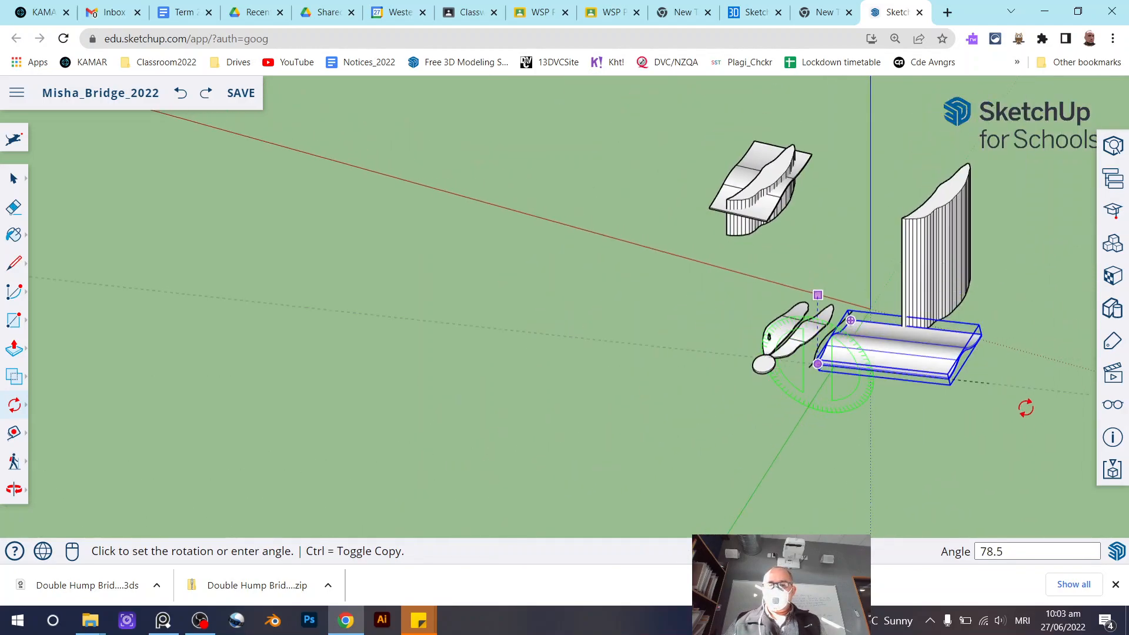
left_click(1051, 434)
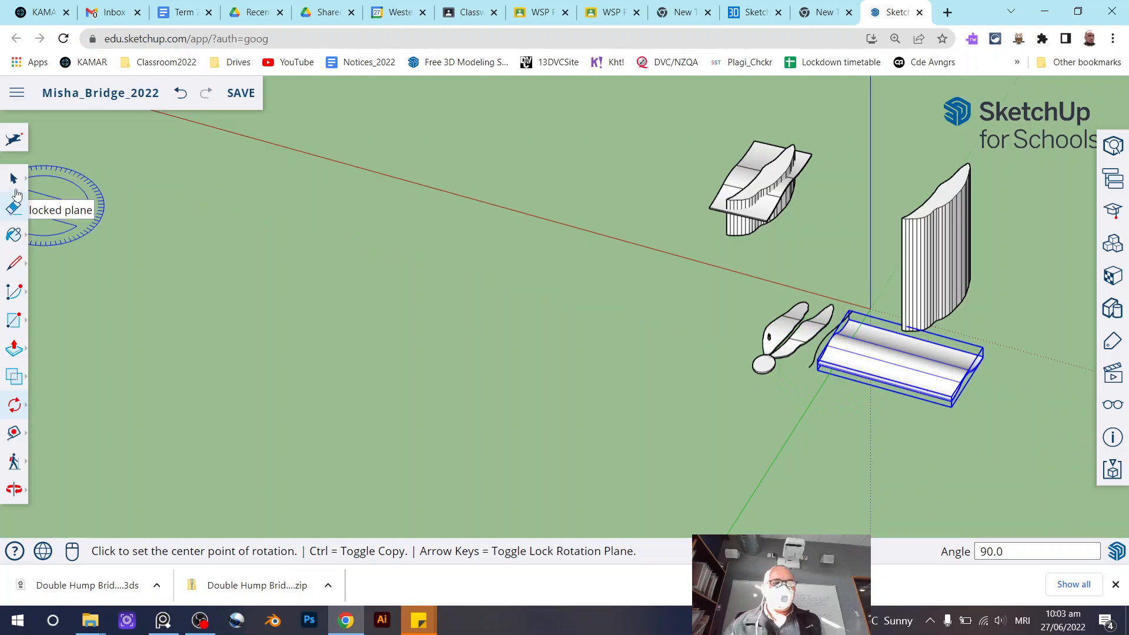
left_click(14, 179)
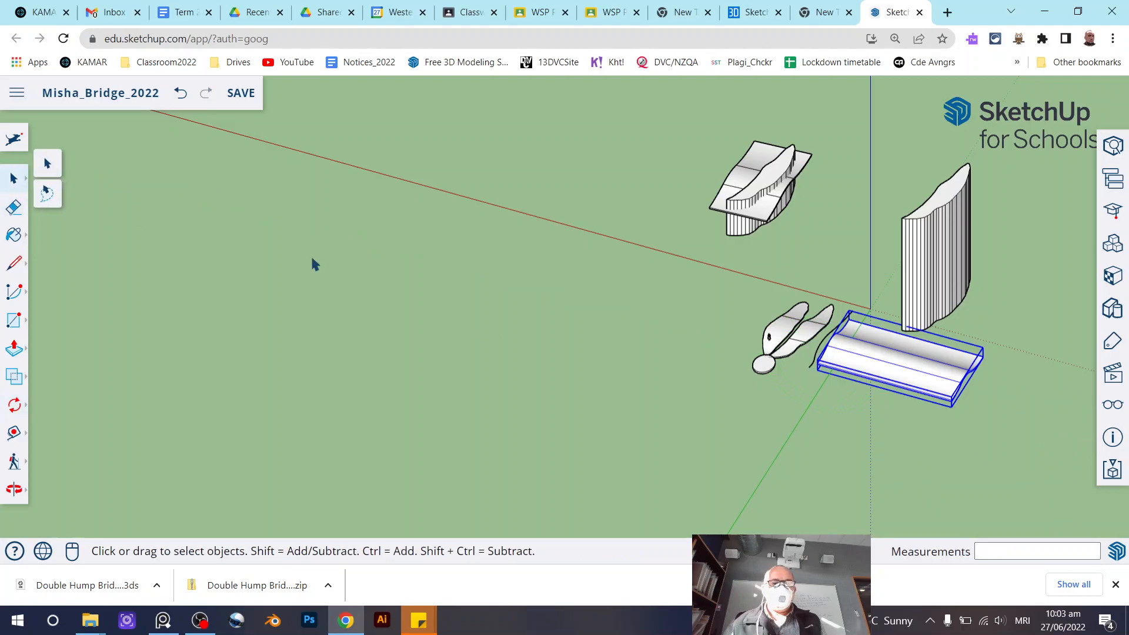
Move the flat wavy slab about 17,694 mm along the green axis so it crosses the leaf-shaped column's base.
left_click(13, 414)
left_click(50, 373)
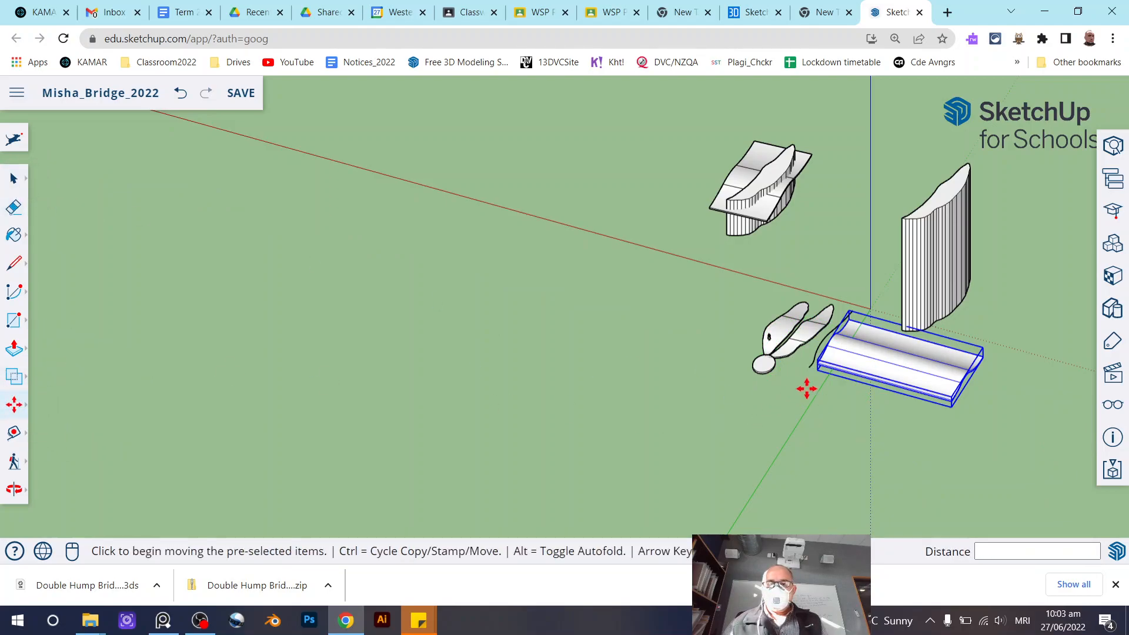
left_click(902, 365)
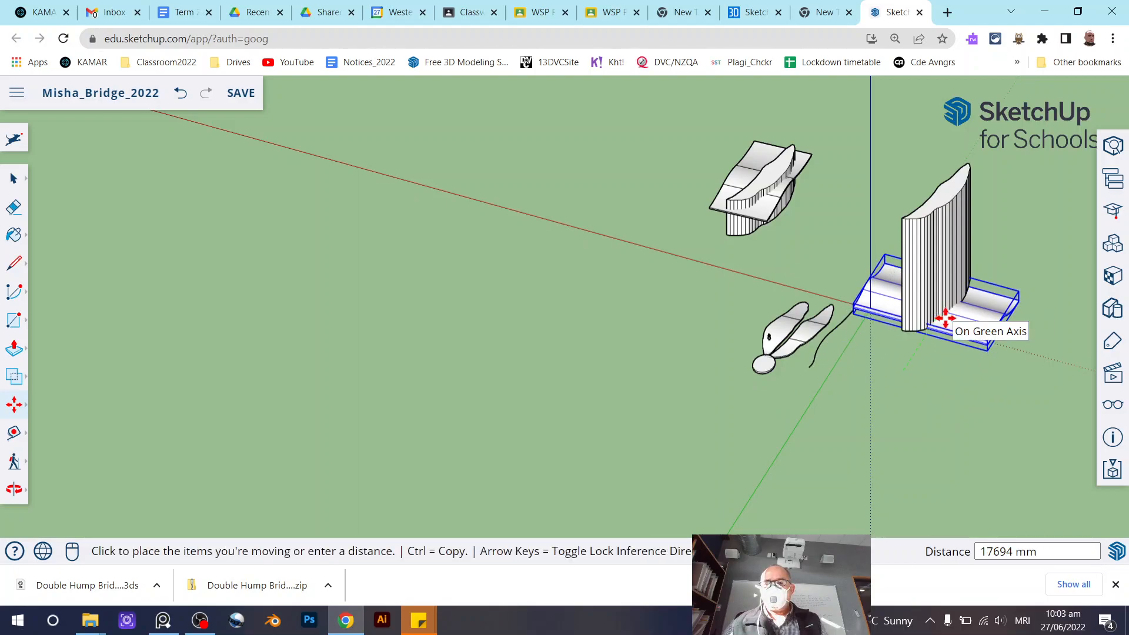
left_click(944, 317)
Raise the wavy slab vertically by about 10,885 mm so it cuts through the leaf-shaped column above its base.
key("o")
left_click_drag(933, 421, 632, 305)
key("m")
scroll(754, 461, "up", 5)
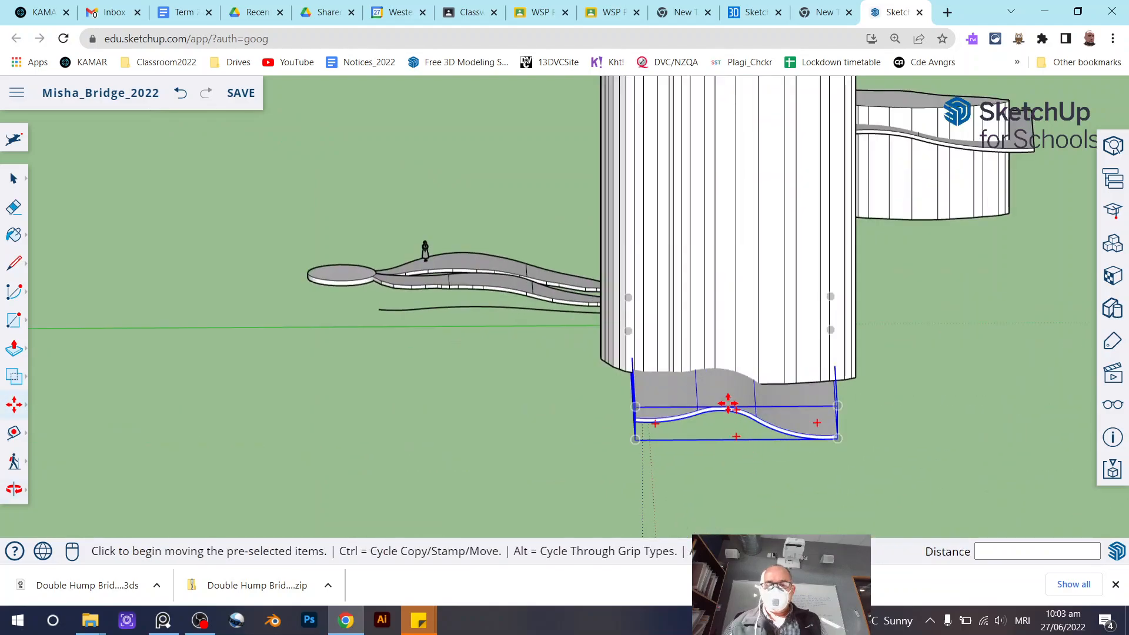
left_click(724, 390)
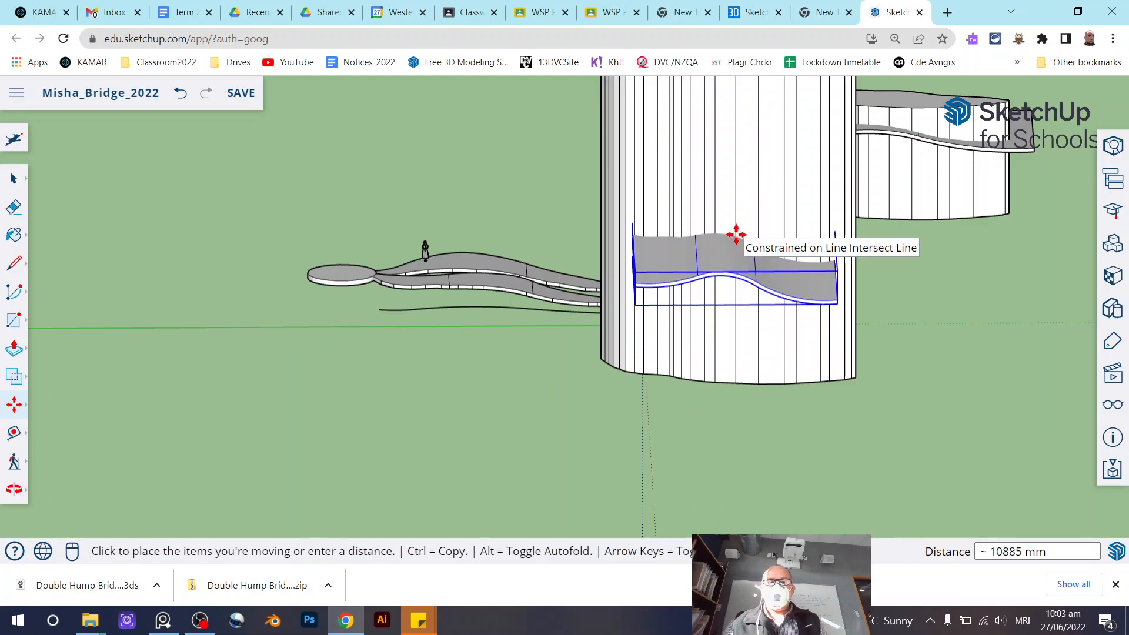
left_click(735, 240)
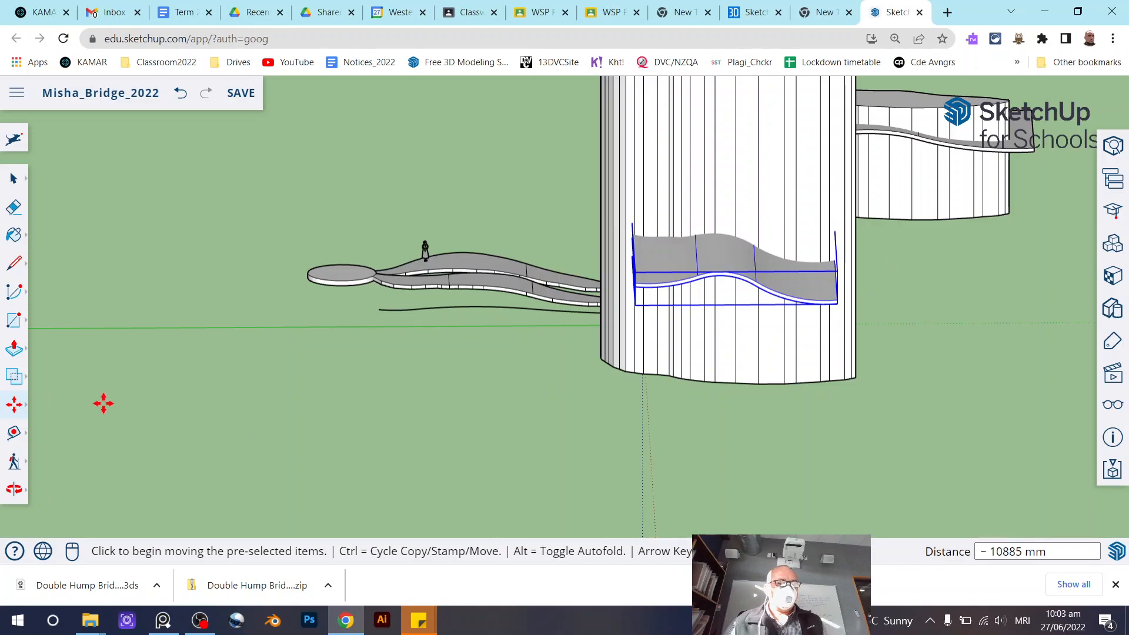
left_click(14, 413)
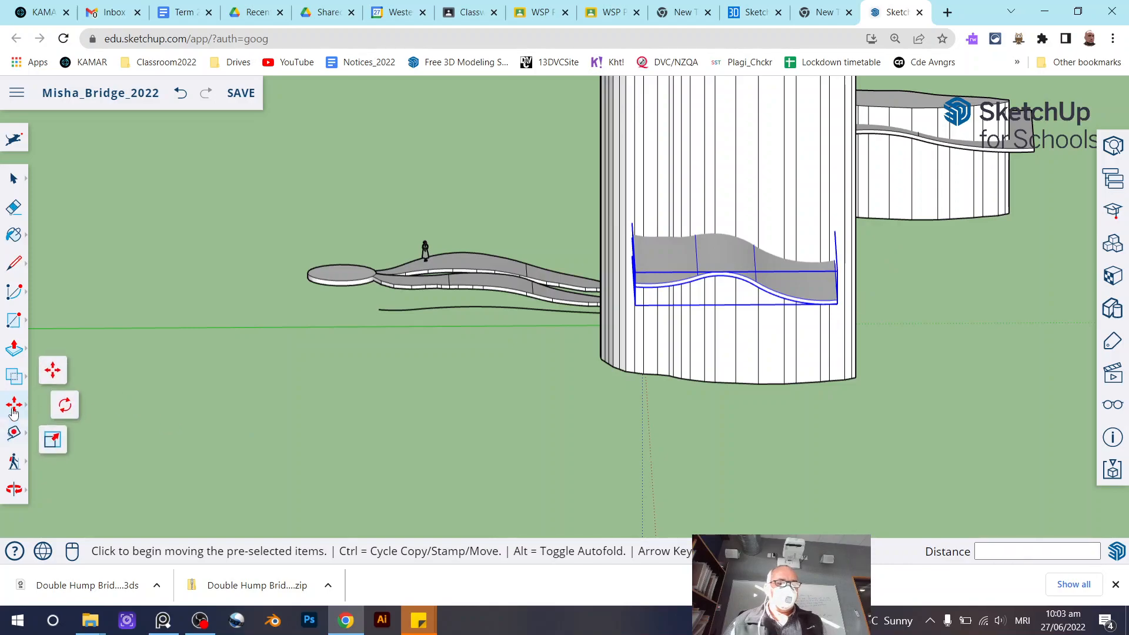
left_click(54, 444)
middle_click_drag(632, 253, 706, 163)
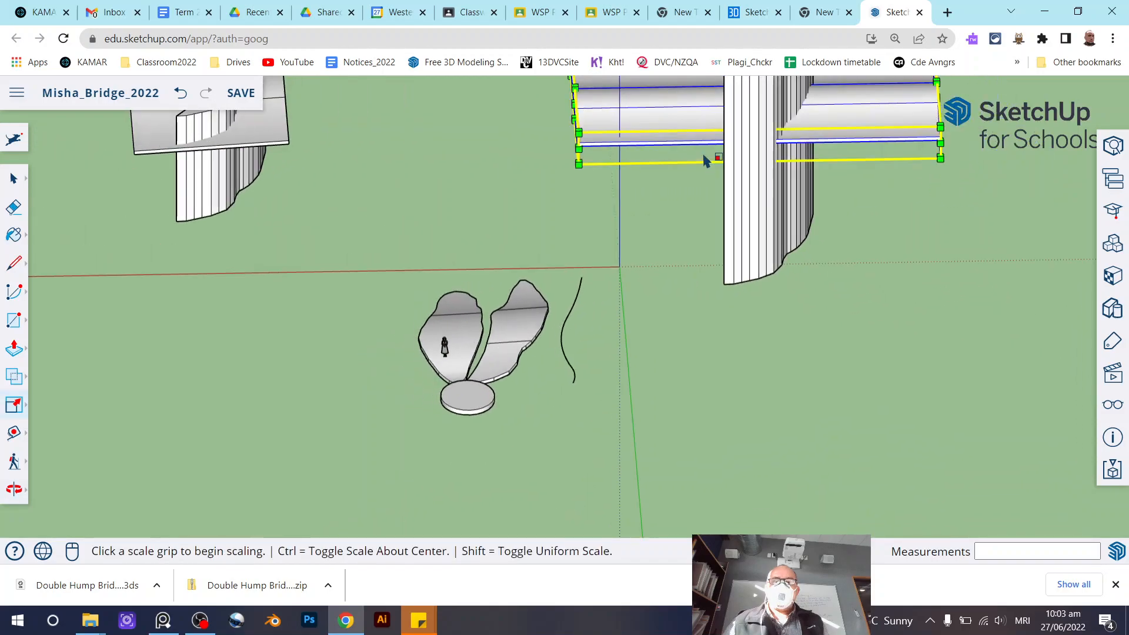
left_click(14, 181)
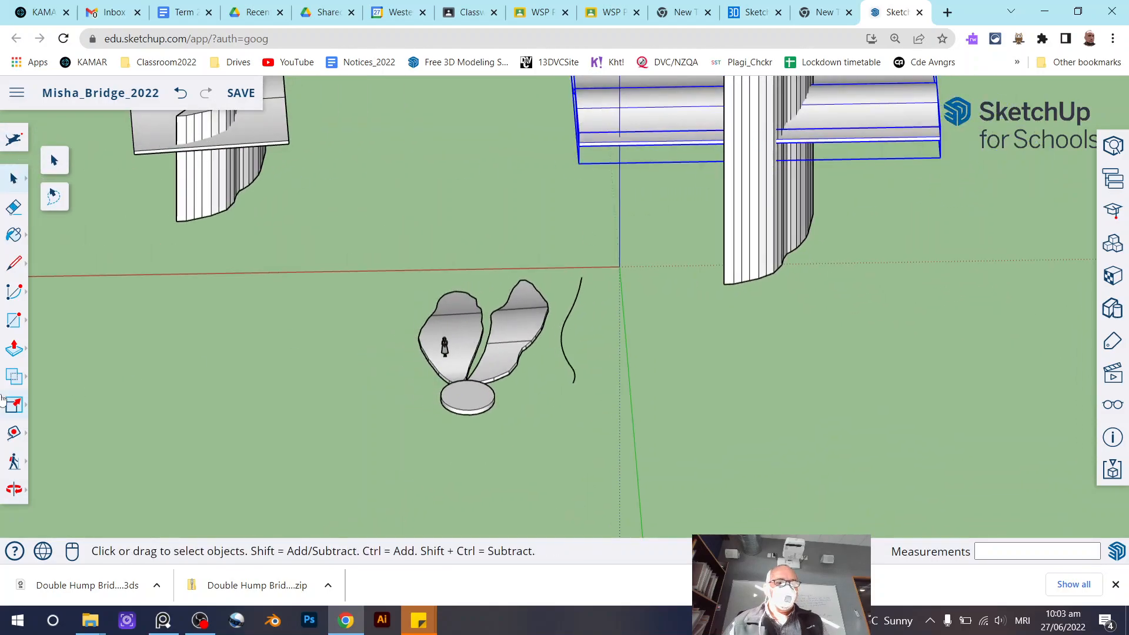
left_click(13, 349)
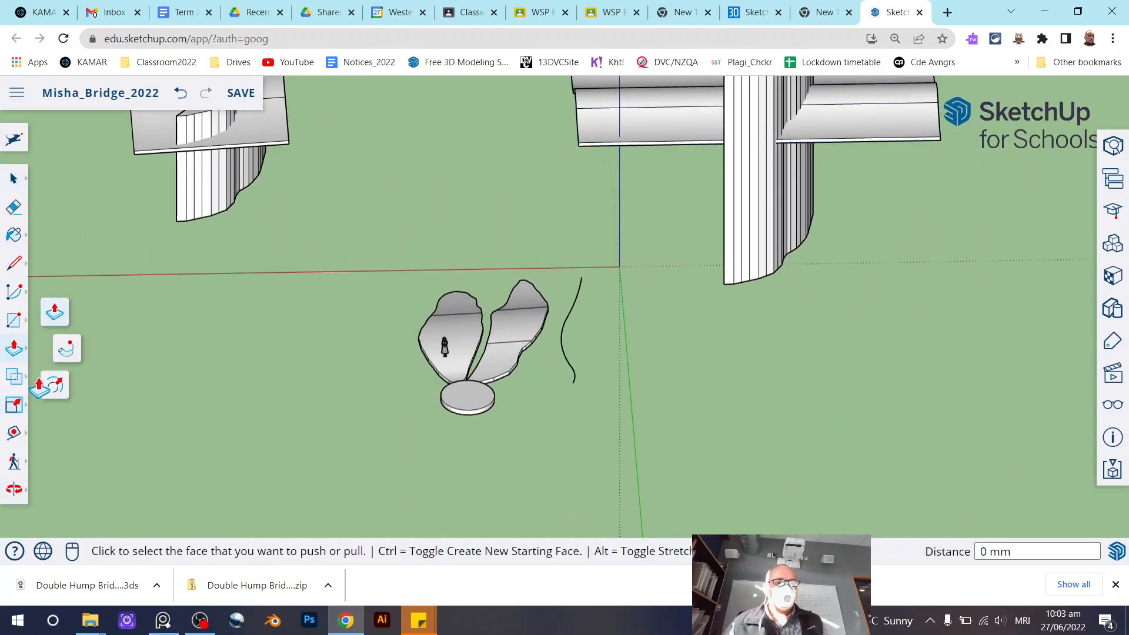
Move the wavy slab sideways by about 8,408 mm so it extends past the leaf-shaped column.
left_click(11, 412)
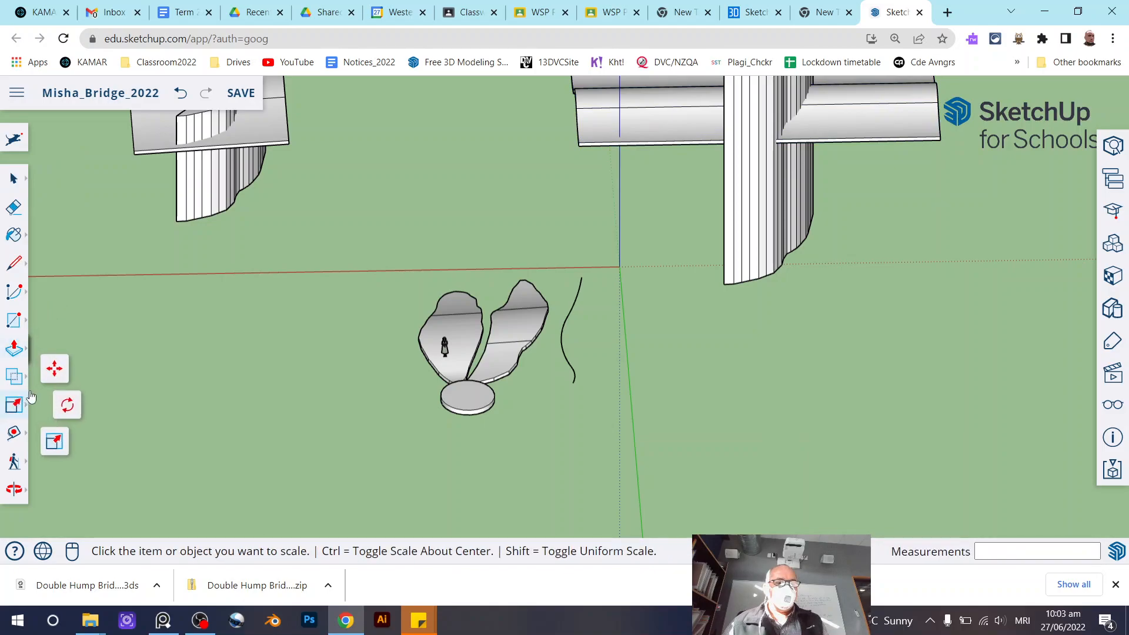
left_click(53, 369)
left_click(675, 118)
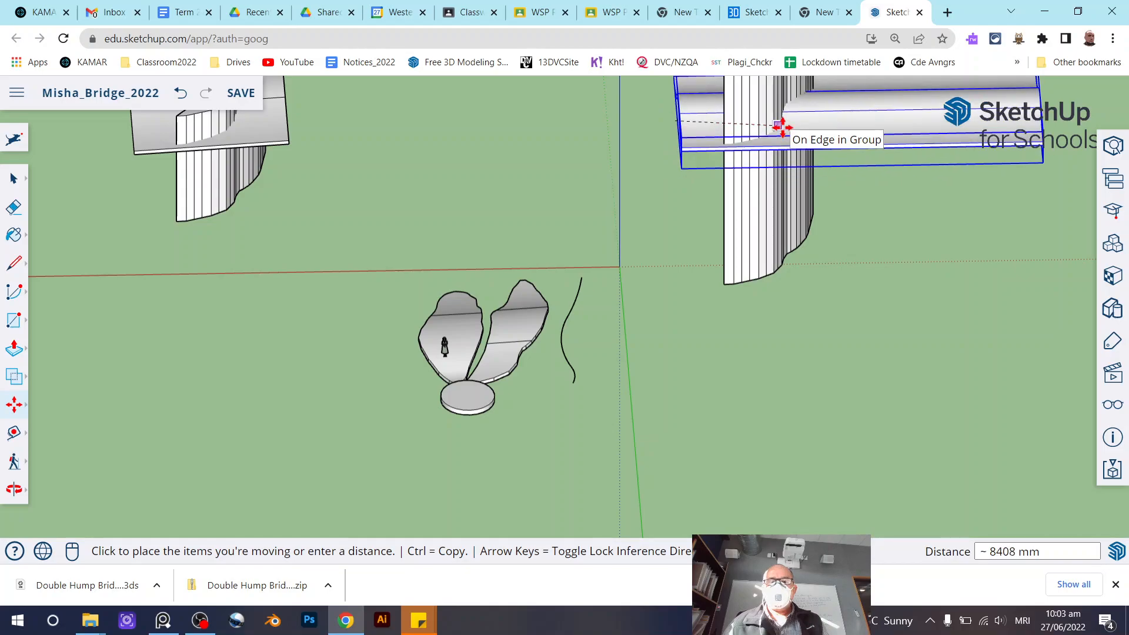
middle_click_drag(783, 128, 524, 231)
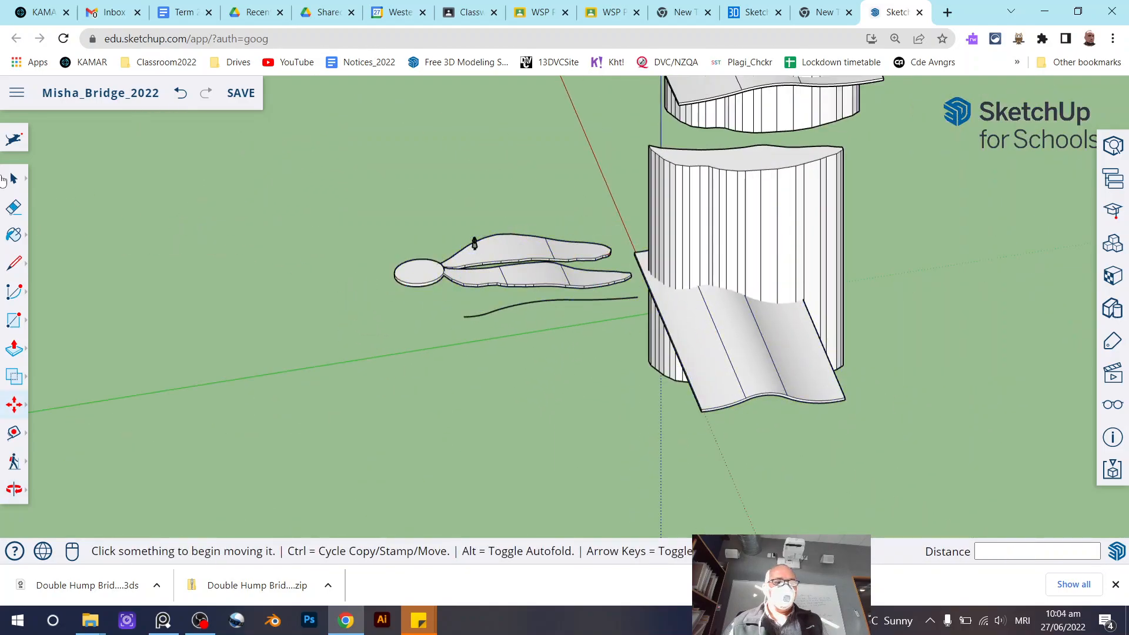
Scale the wavy slab along the green axis by a factor of about 1.50 so it reaches past the column's far end.
left_click(20, 184)
left_click(767, 344)
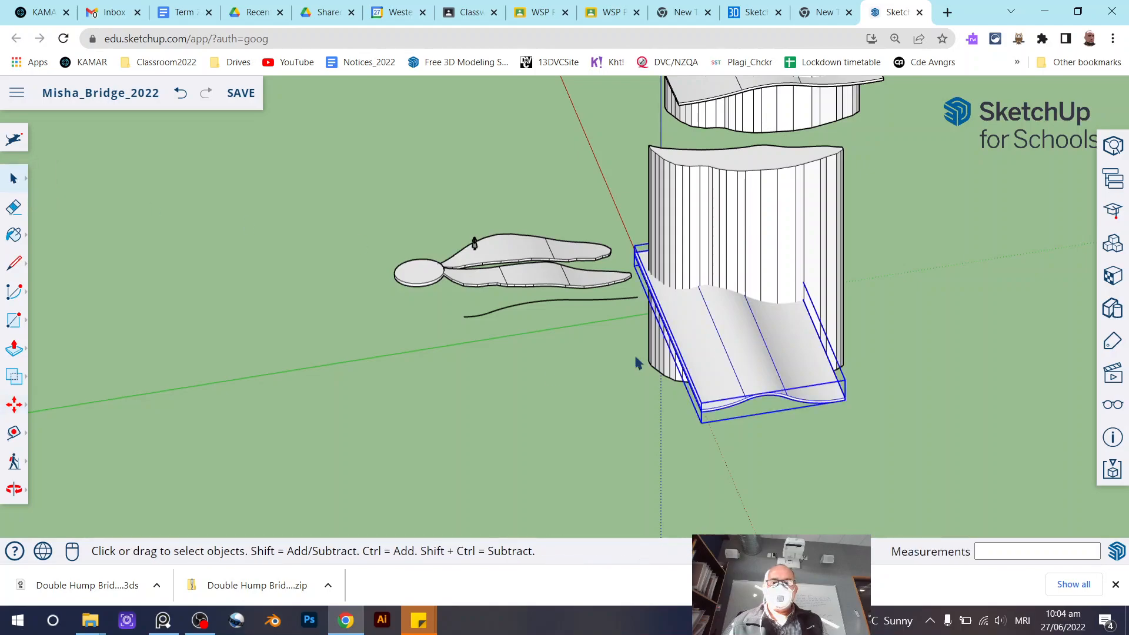
left_click(14, 411)
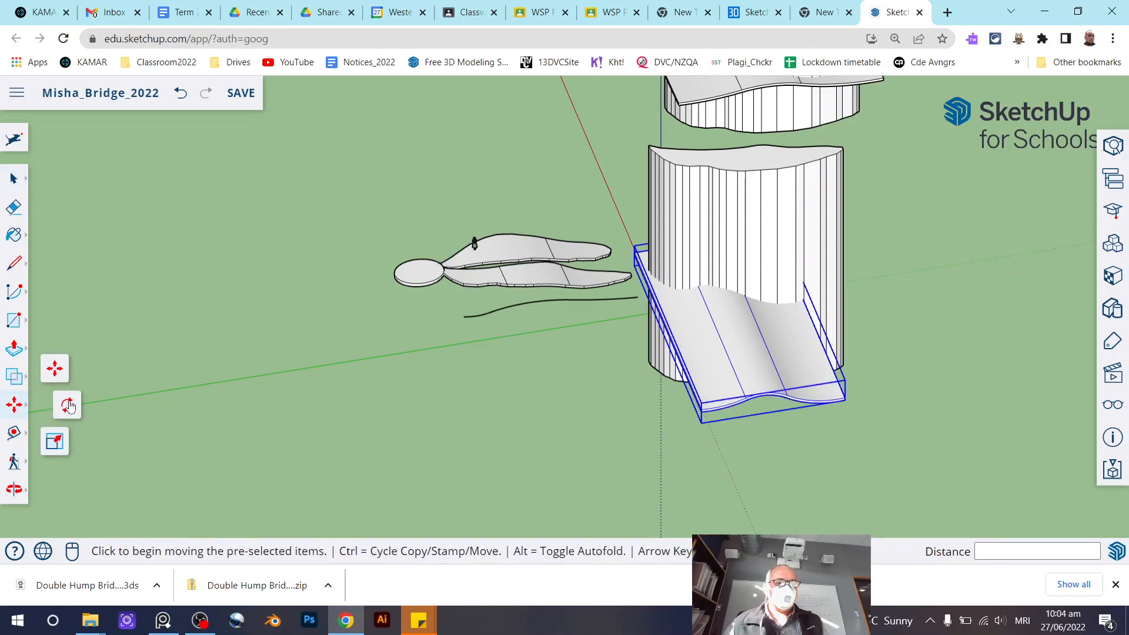
left_click(54, 444)
left_click(816, 312)
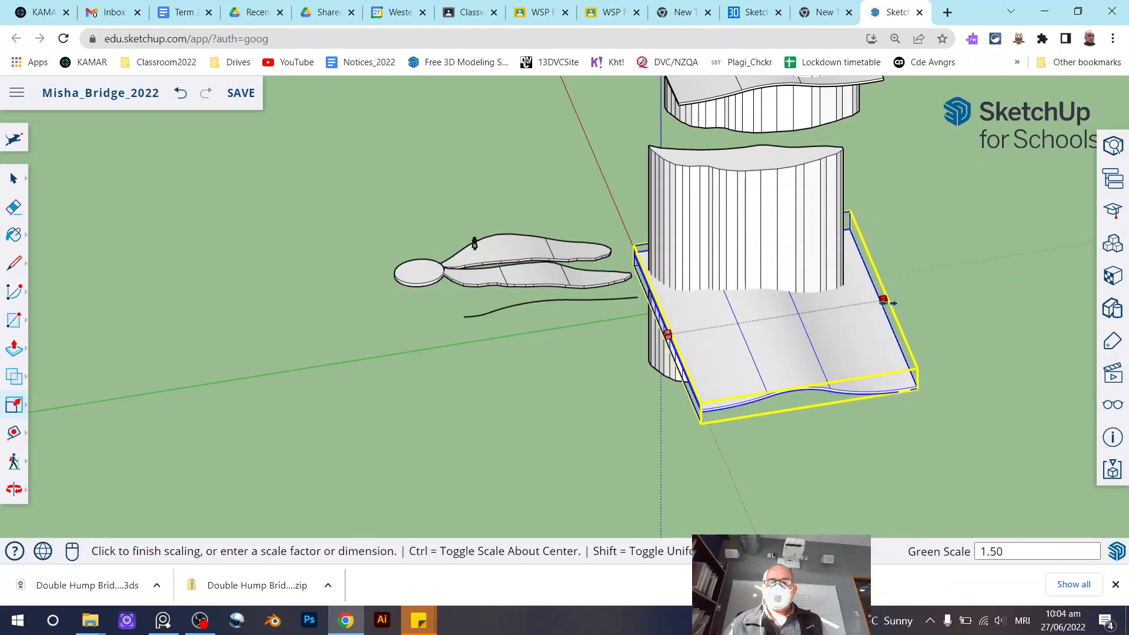
left_click(891, 311)
Scale the wavy slab's opposite edge along the green axis by about 1.01 to extend it slightly beyond the column.
middle_click_drag(453, 335, 645, 454)
scroll(729, 351, "up", 5)
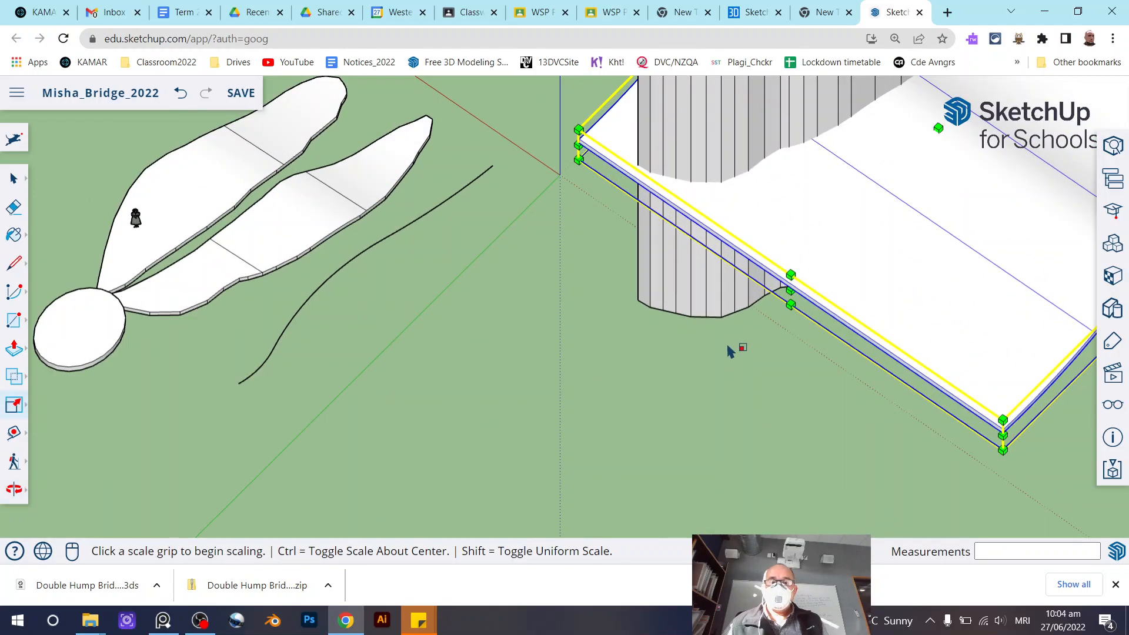
left_click(790, 290)
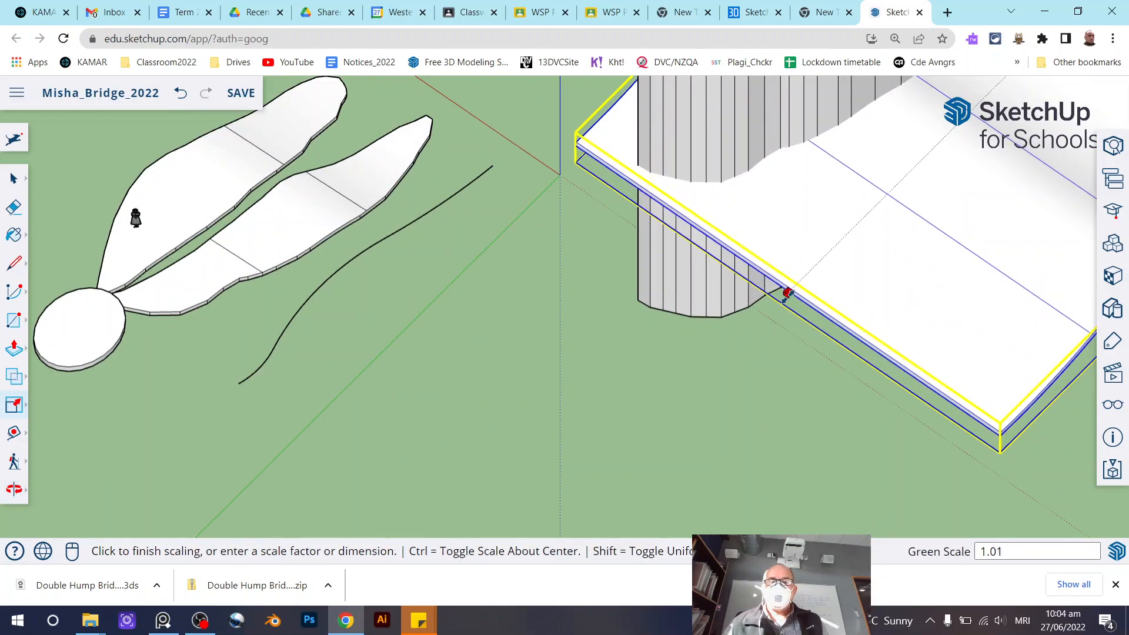
left_click(789, 299)
left_click(15, 179)
mouse_move(557, 257)
middle_mouse_down()
mouse_move(708, 390)
mouse_move(662, 373)
mouse_move(739, 486)
mouse_move(660, 464)
mouse_move(713, 204)
mouse_move(681, 297)
middle_mouse_up()
scroll(661, 371, "down", 3)
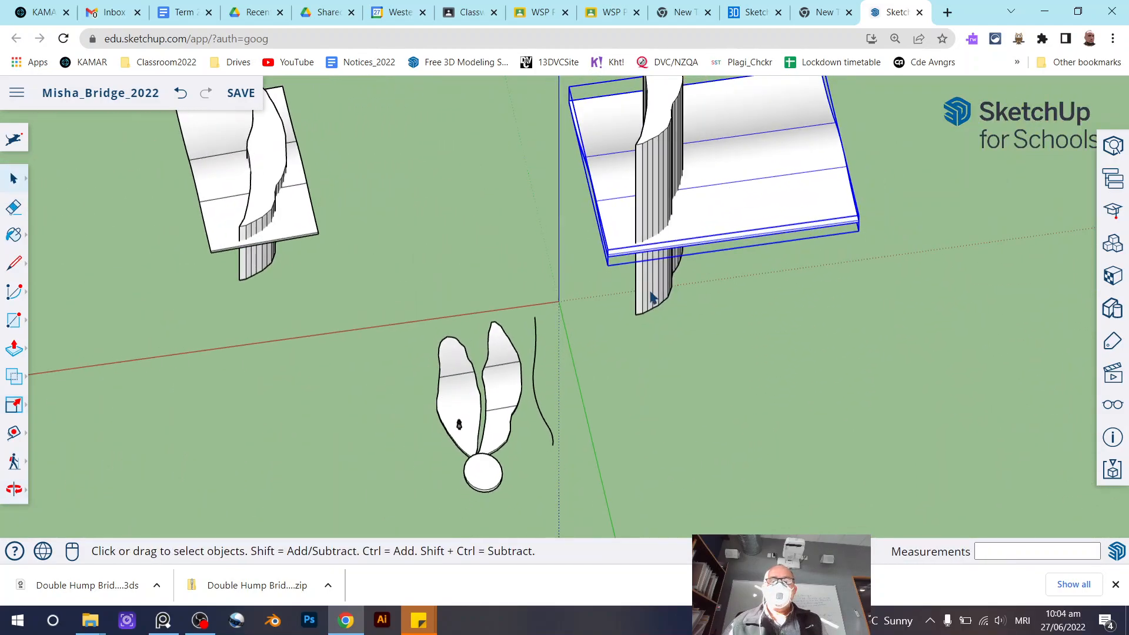
middle_click_drag(792, 258, 529, 261)
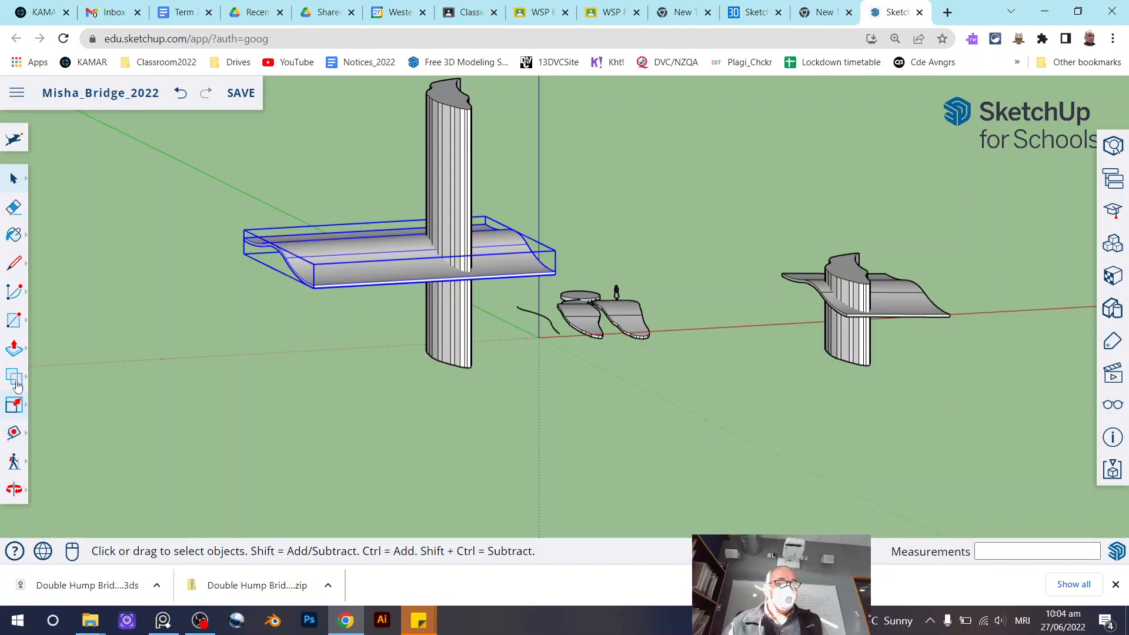
Rotate the wavy slab about 4.3 degrees around its front corner, with the rotation plane locked to the green axis, and clear the selection.
left_click(19, 414)
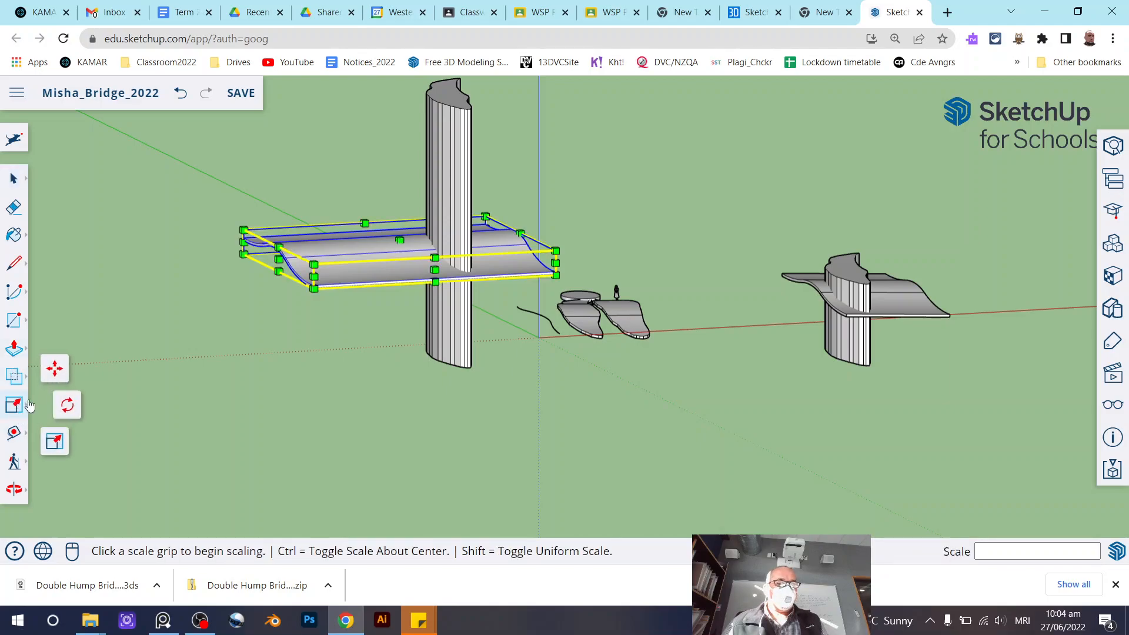
left_click(59, 407)
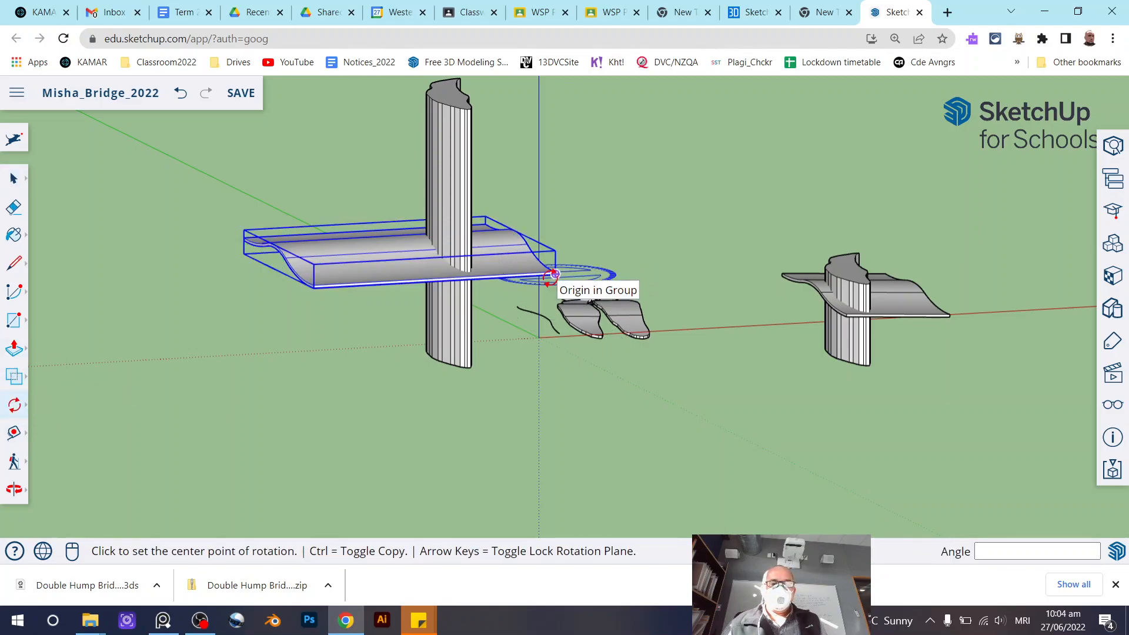
key("Right")
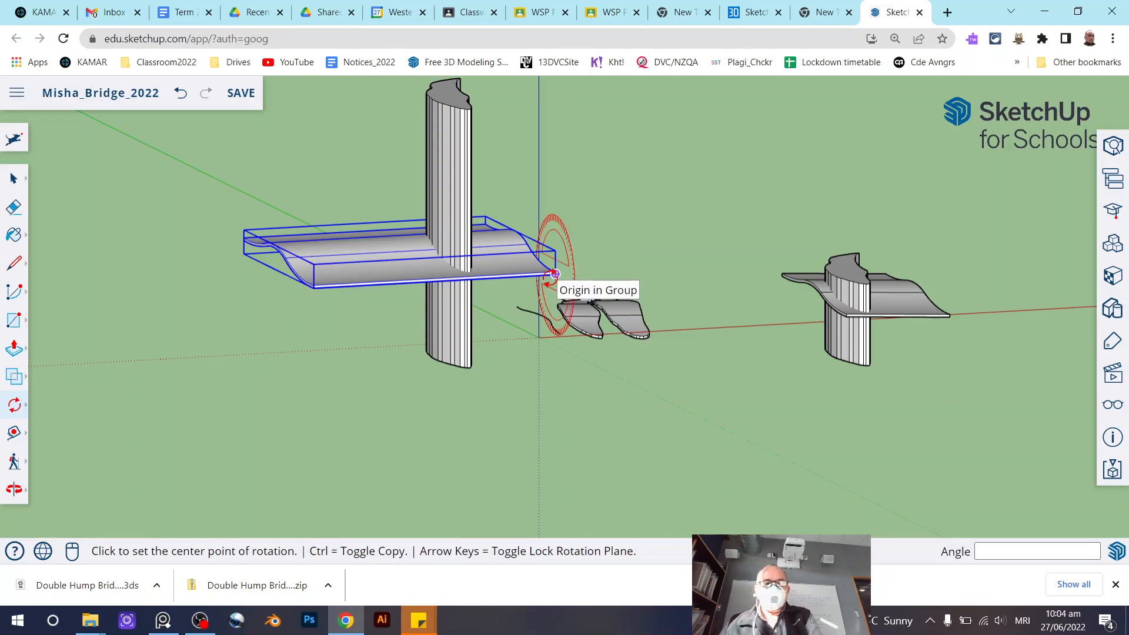
key("Left")
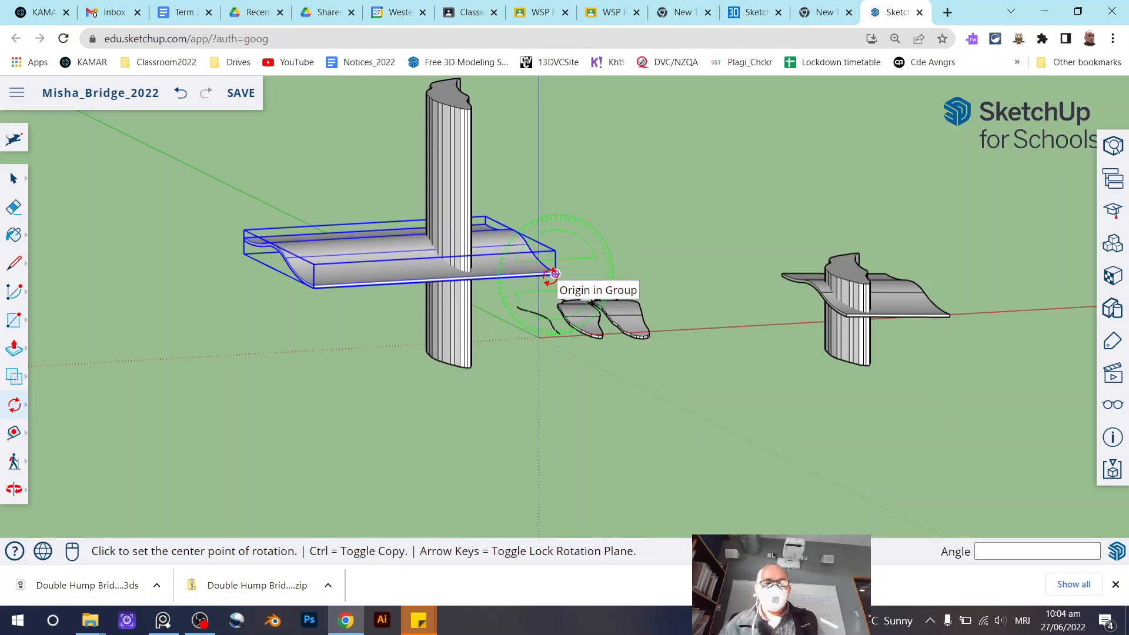
left_click(555, 274)
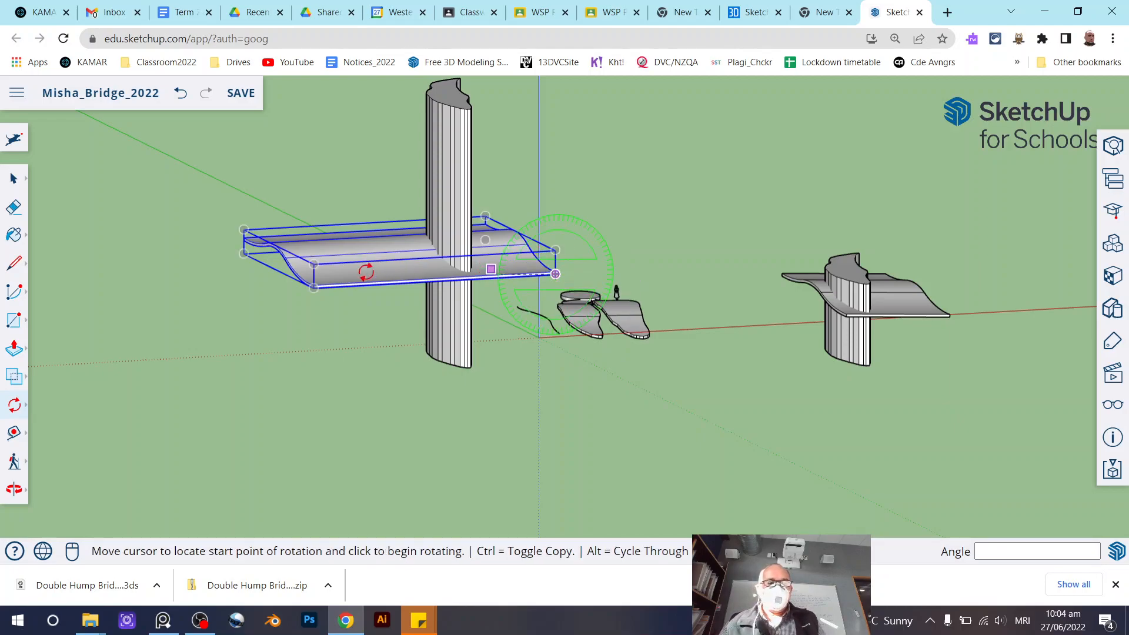
left_click(327, 294)
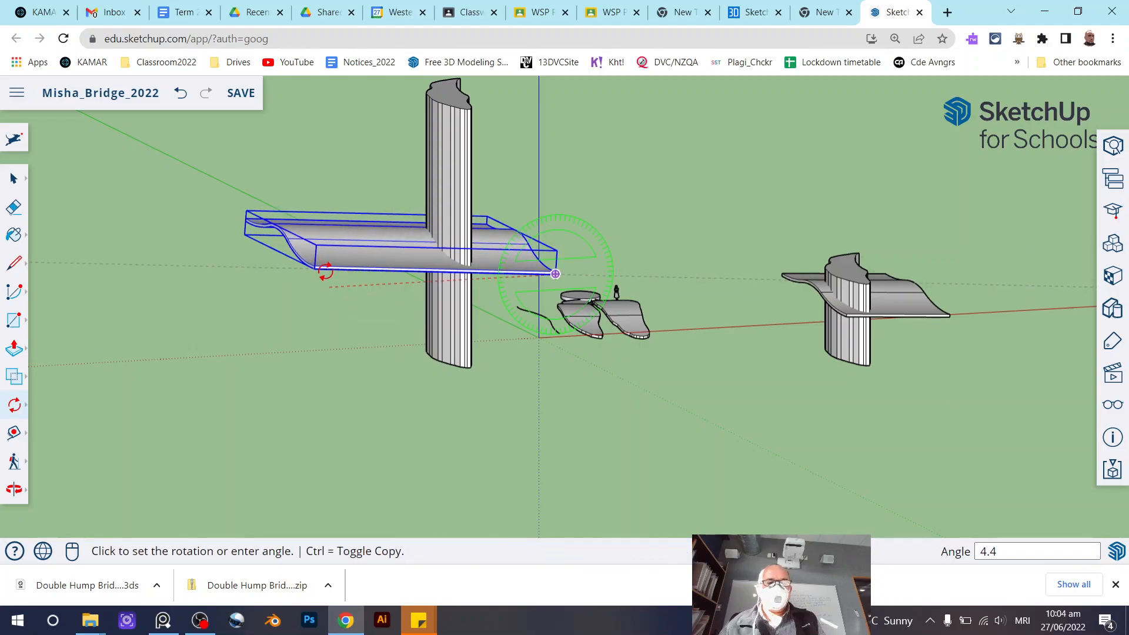
key("Escape")
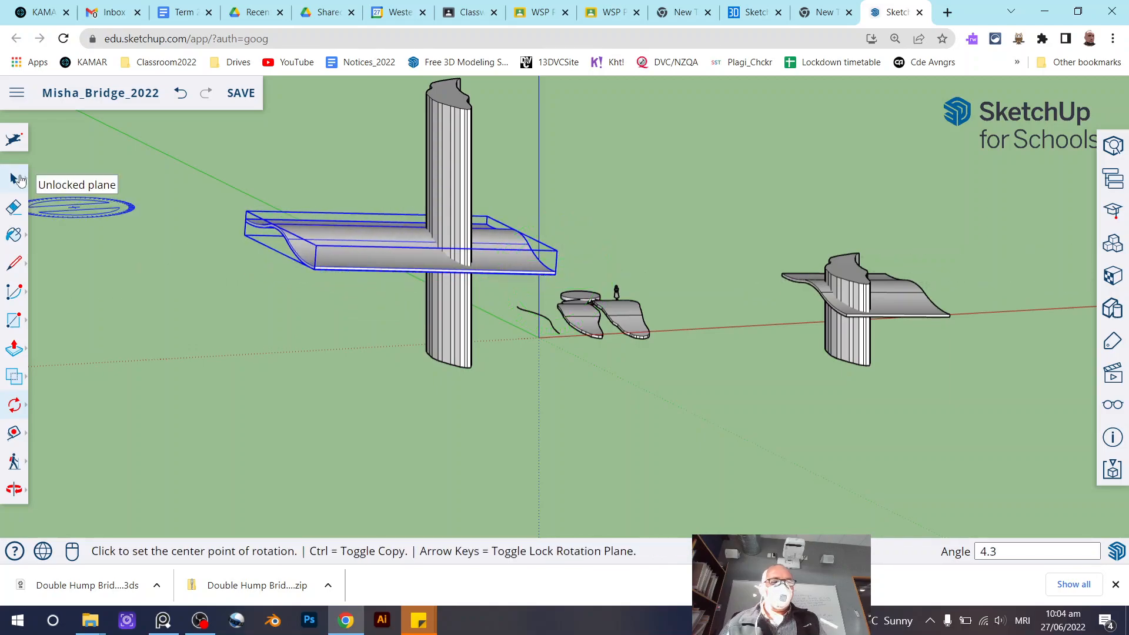
left_click(13, 178)
left_click(342, 363)
Intersect the tall leaf-shaped column with the wavy slab, keeping only their overlapping volume as a curved bridge deck.
middle_click_drag(343, 363, 227, 356)
left_click(14, 376)
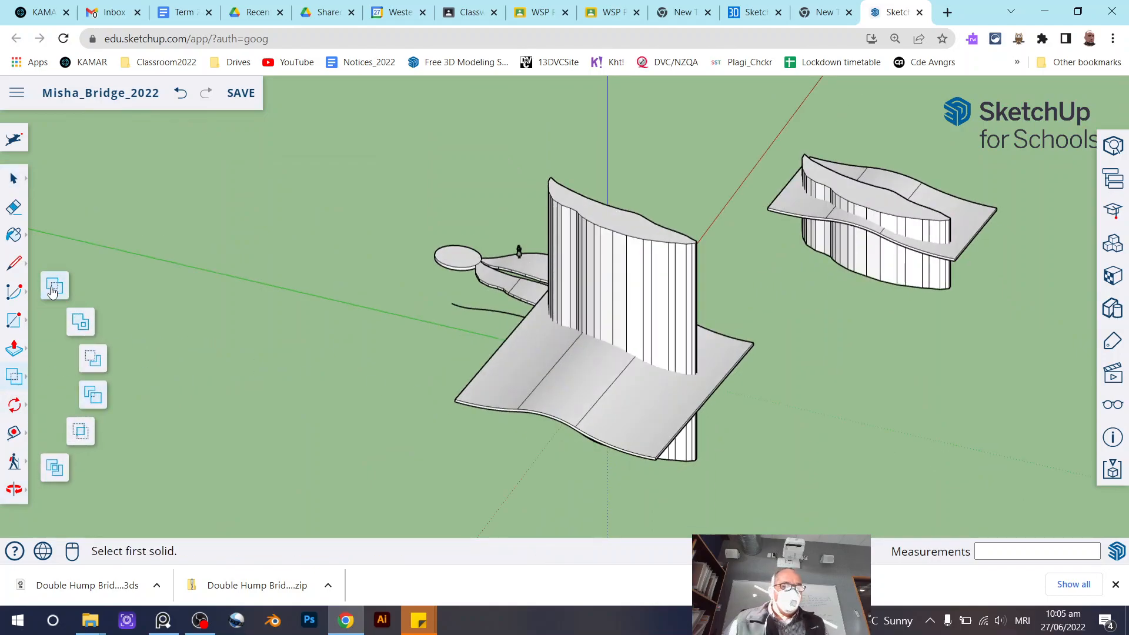
left_click(70, 428)
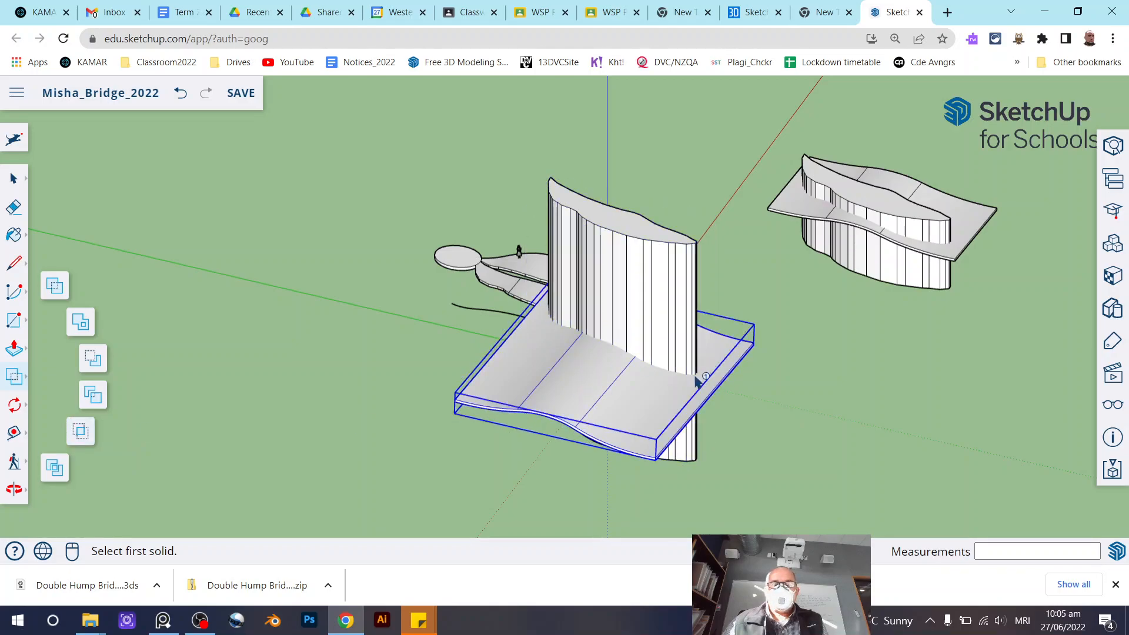
left_click(80, 432)
left_click(628, 314)
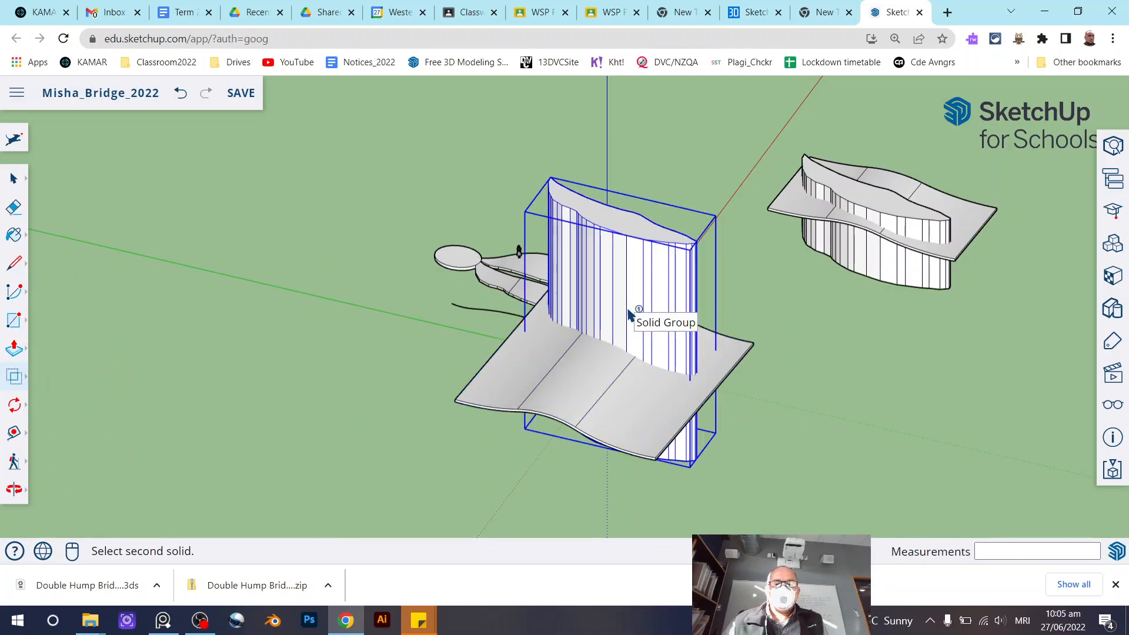
left_click(611, 401)
Inspect the intersected curved bridge deck from several angles and delete it from the model.
middle_click_drag(575, 367, 941, 364)
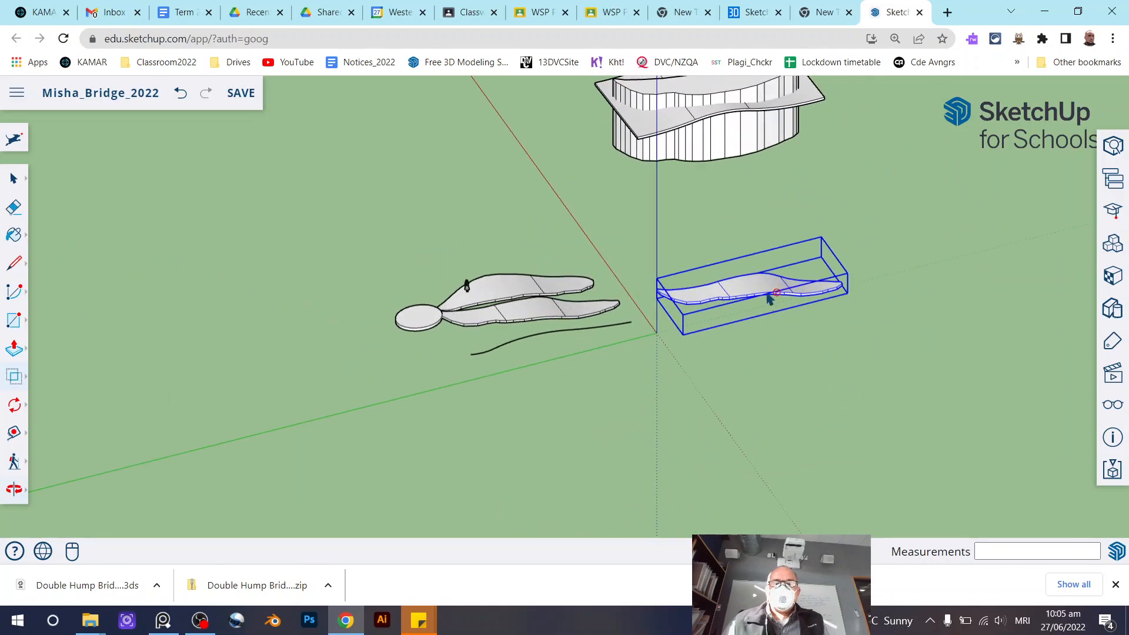
scroll(768, 303, "up", 8)
middle_click_drag(785, 344, 740, 299)
scroll(527, 267, "down", 3)
middle_click_drag(525, 195, 715, 461)
scroll(524, 216, "down", 3)
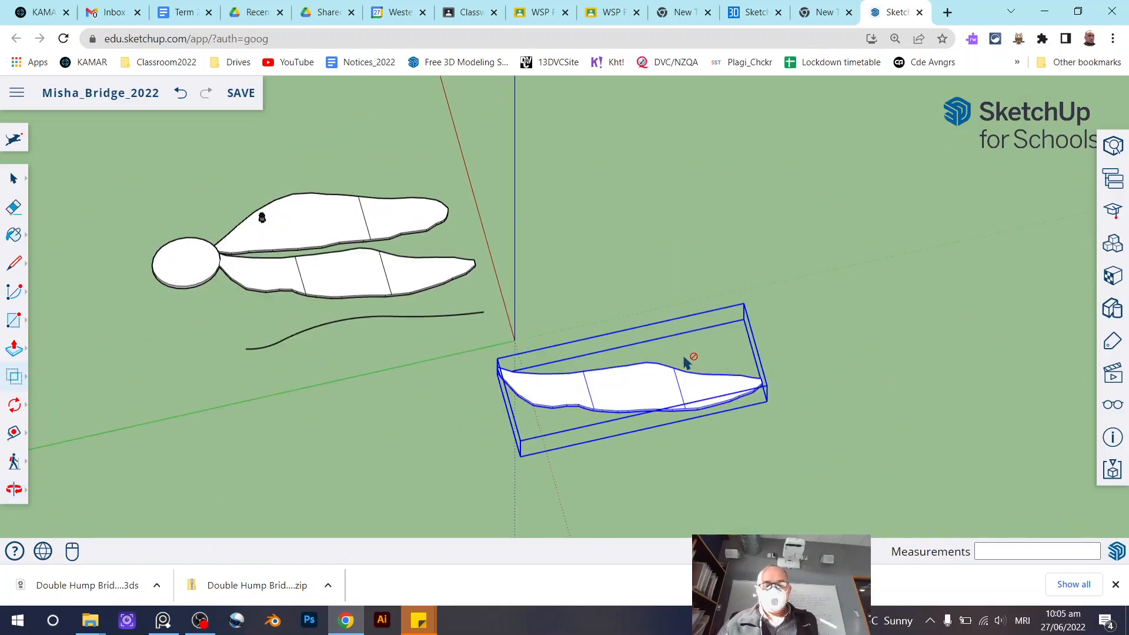
key("Delete")
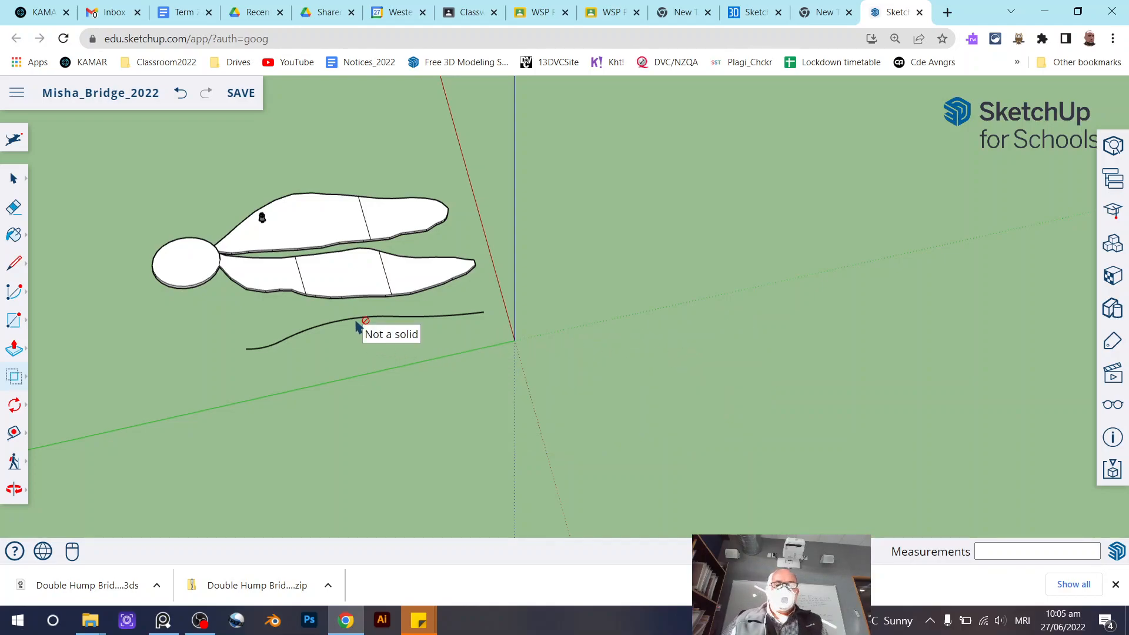
scroll(693, 311, "down", 3)
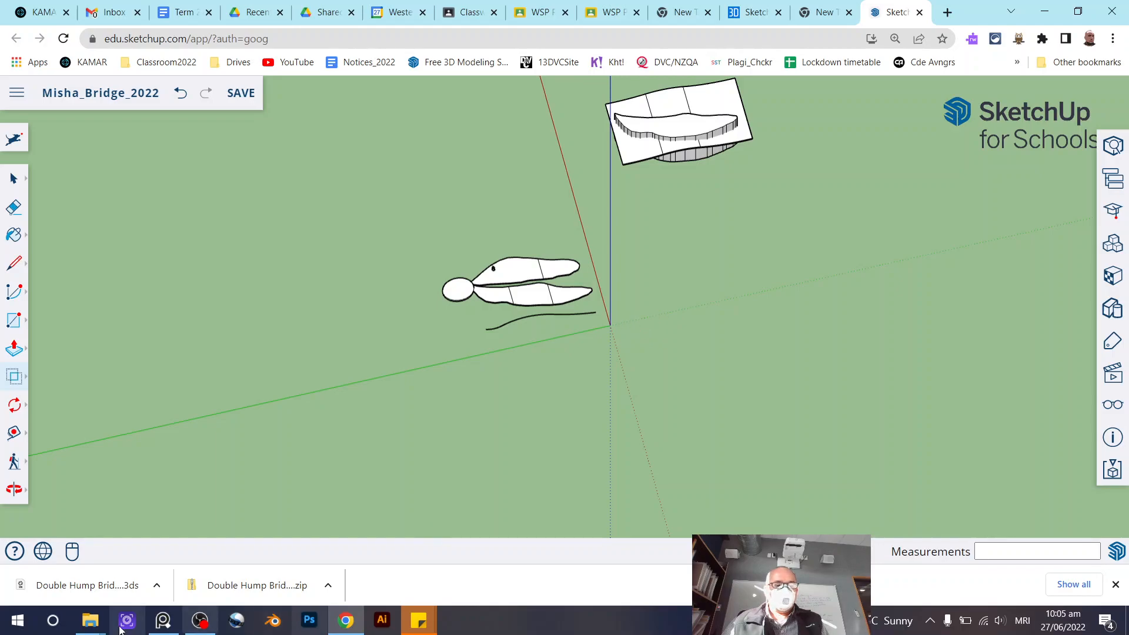
left_click(201, 621)
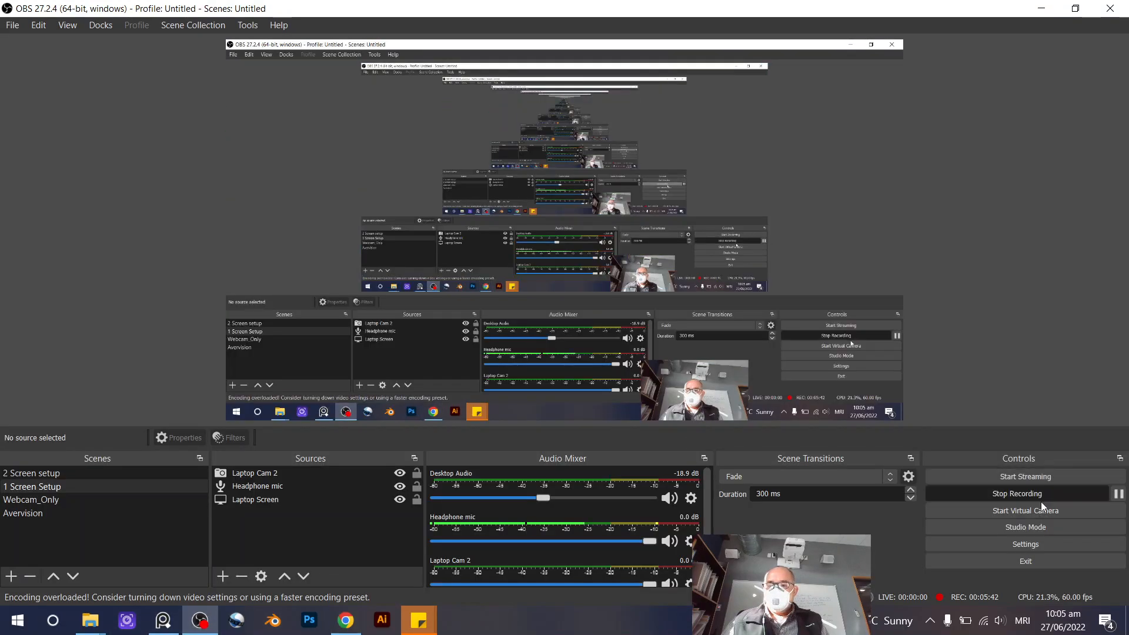